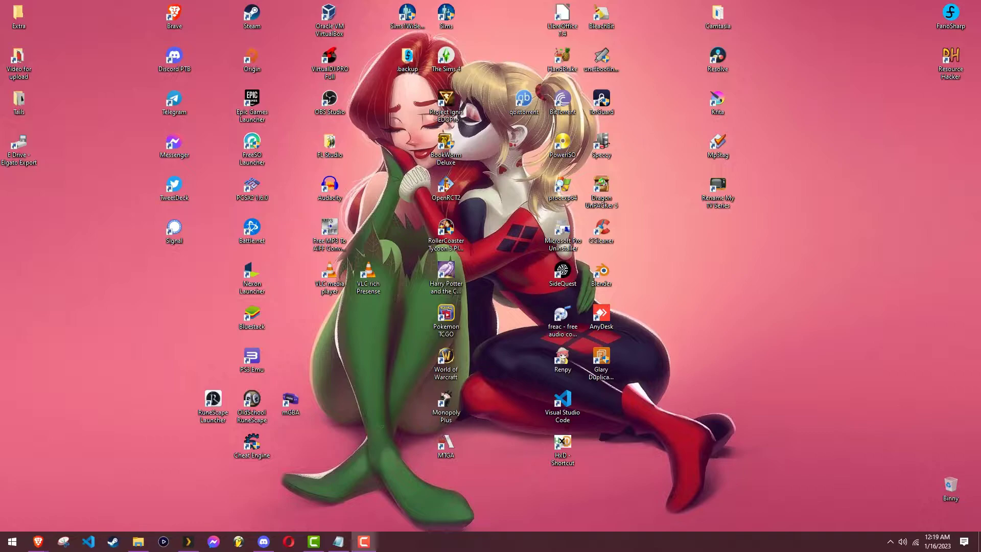
Step: Open the Sims desktop shortcut's properties and review its Windows XP (Service Pack 3) compatibility mode and administrator setting
{"action": "right_click", "coordinate": [449, 24]}
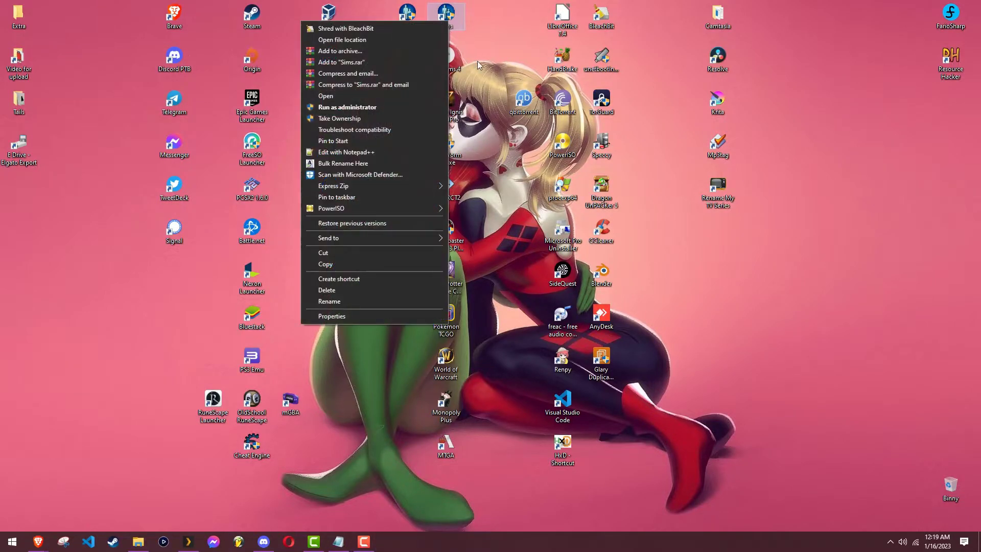
{"action": "left_click", "coordinate": [357, 317]}
{"action": "left_click_drag", "start_coordinate": [504, 32], "coordinate": [552, 53]}
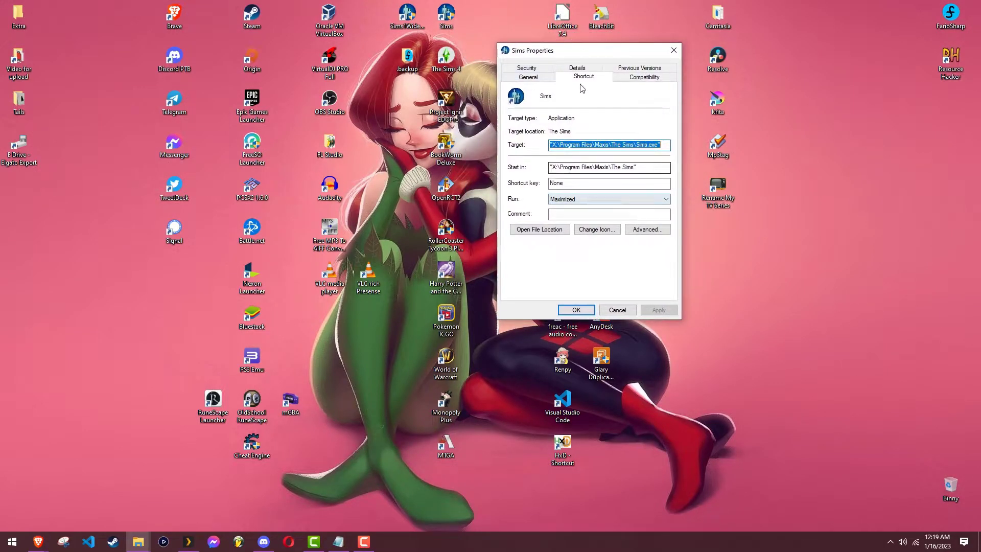
{"action": "left_click", "coordinate": [646, 78]}
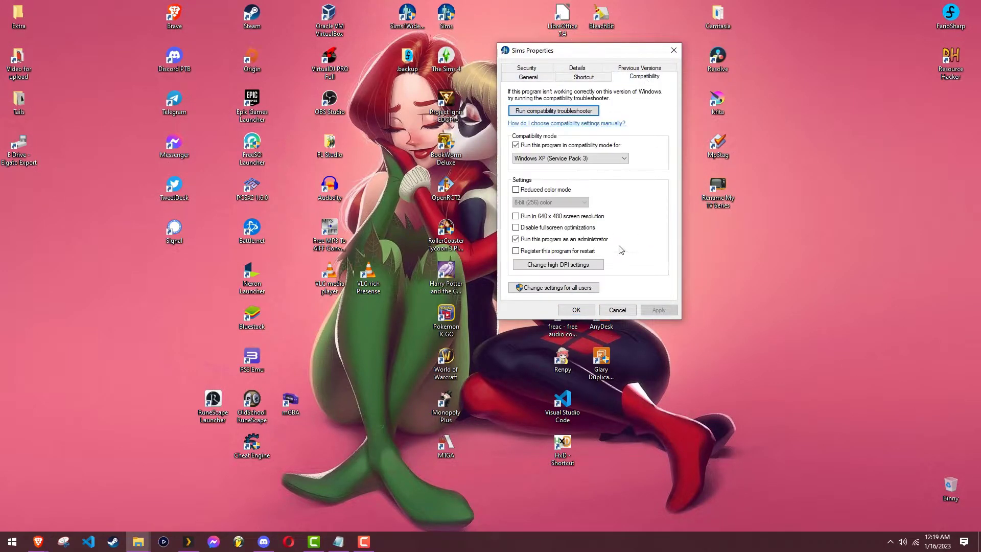
{"action": "left_click", "coordinate": [588, 147]}
{"action": "left_click", "coordinate": [595, 148]}
{"action": "left_click", "coordinate": [584, 158]}
{"action": "left_click", "coordinate": [545, 208]}
{"action": "left_click", "coordinate": [660, 310]}
Step: Try adding the -w switch after Sims.exe in the shortcut's target and cancel the properties dialog
{"action": "left_click", "coordinate": [528, 77]}
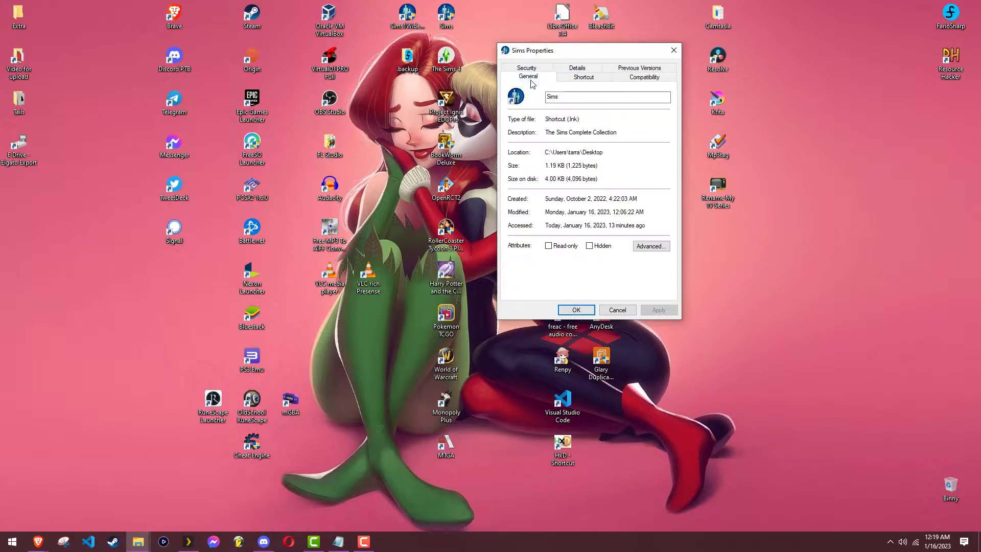
{"action": "left_click", "coordinate": [586, 77]}
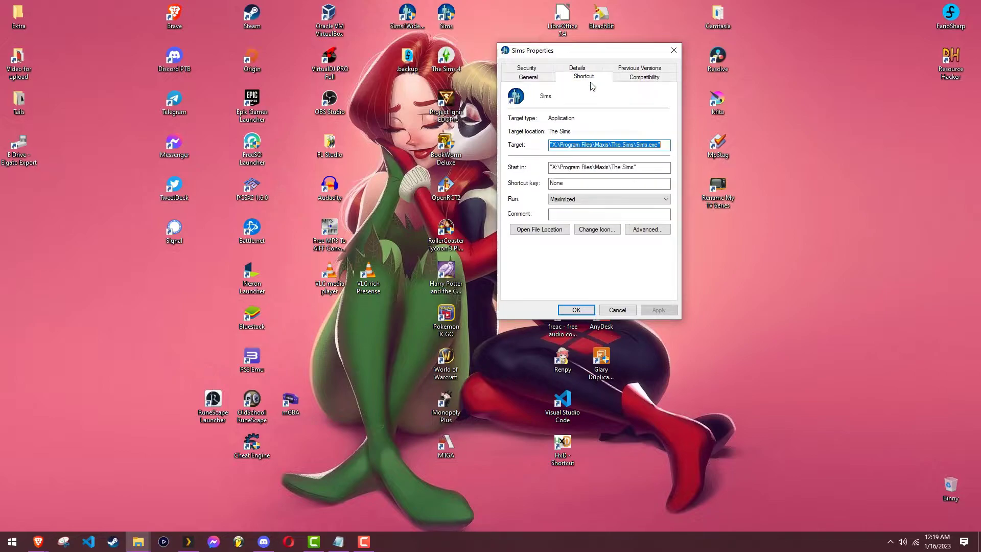
{"action": "left_click", "coordinate": [670, 165]}
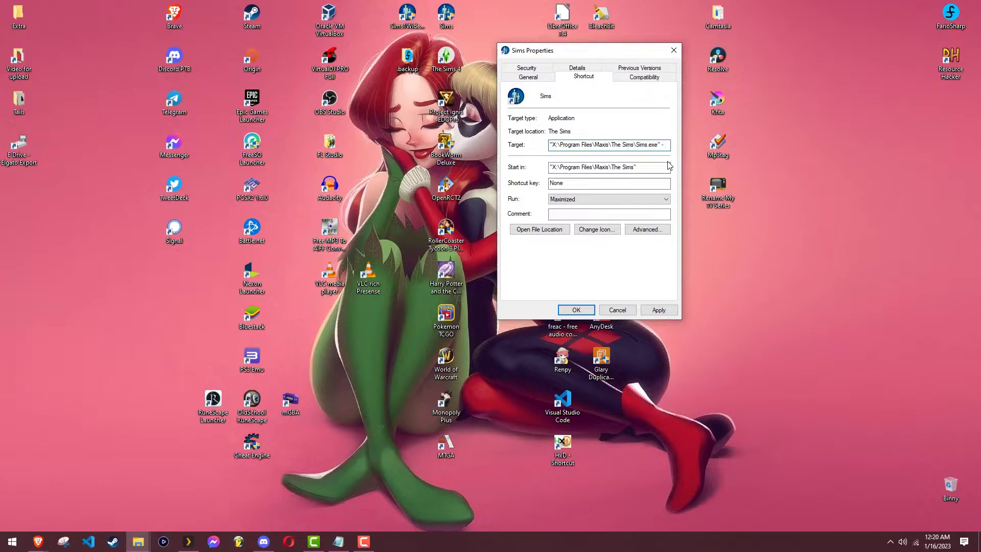
{"action": "type", "text": "w"}
{"action": "left_click", "coordinate": [618, 308]}
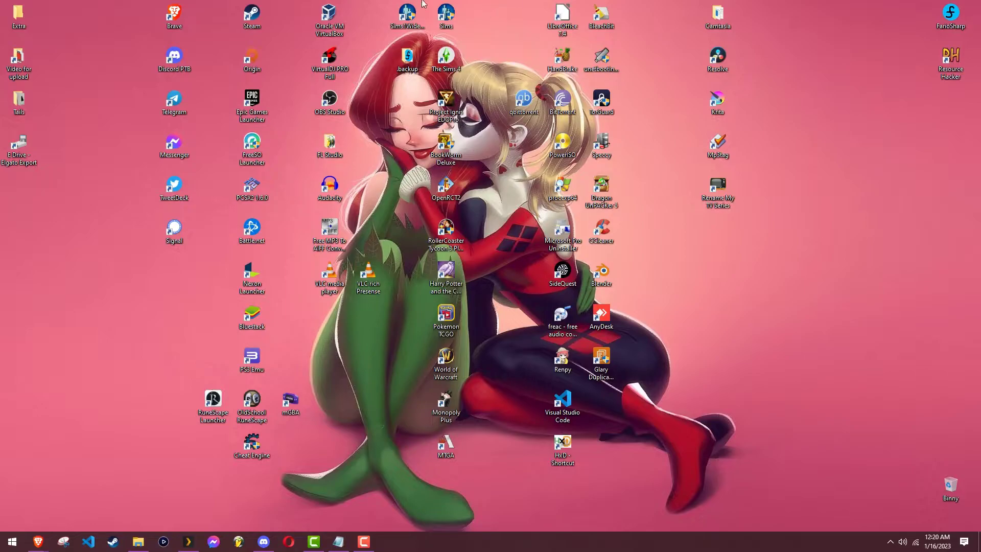
Step: Launch The Sims from its desktop shortcut and test switching to the desktop and back into the game
{"action": "double_click", "coordinate": [446, 15]}
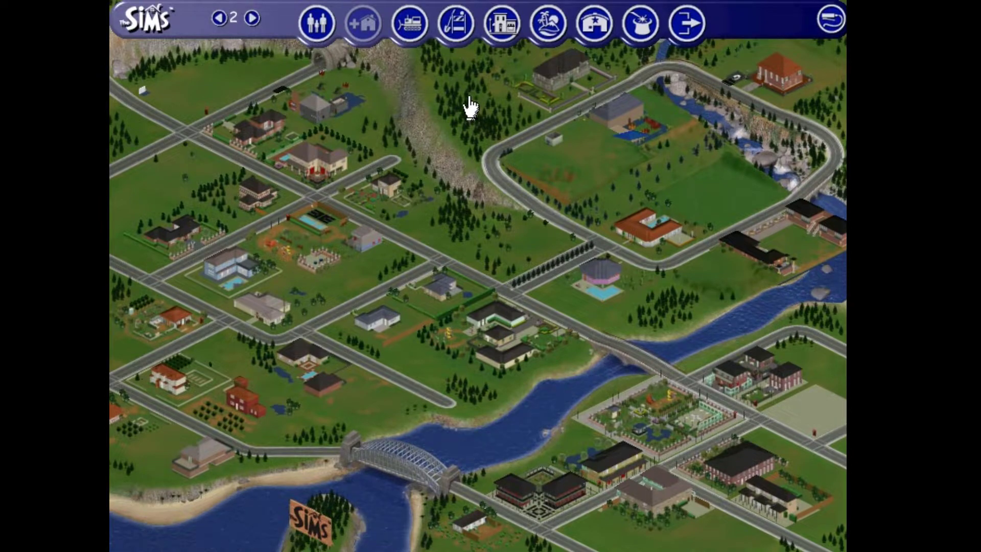
{"action": "key", "text": "alt+Tab"}
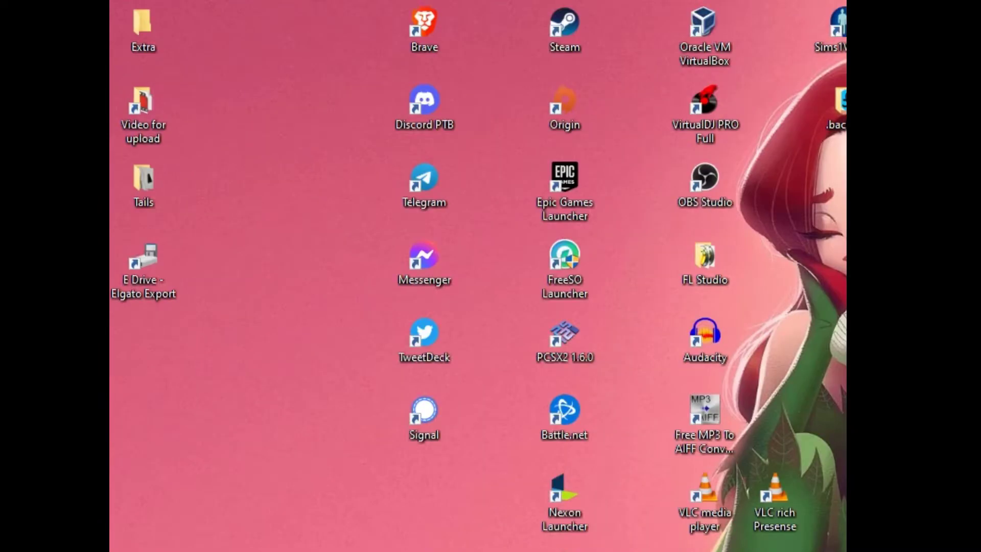
{"action": "key", "text": "alt+Tab"}
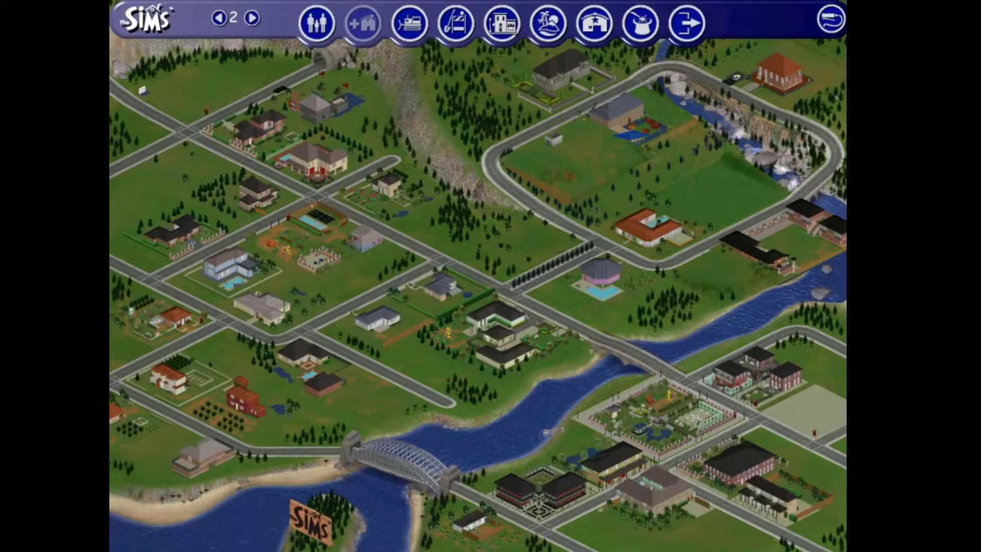
Step: Quit The Sims from the neighborhood view and return to the desktop
{"action": "mouse_move", "coordinate": [432, 319]}
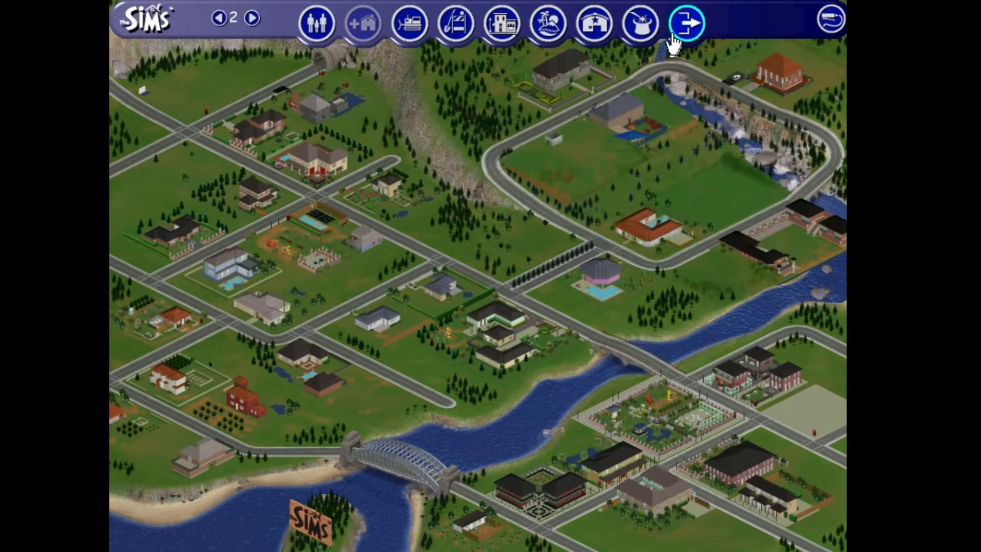
{"action": "left_click", "coordinate": [685, 26]}
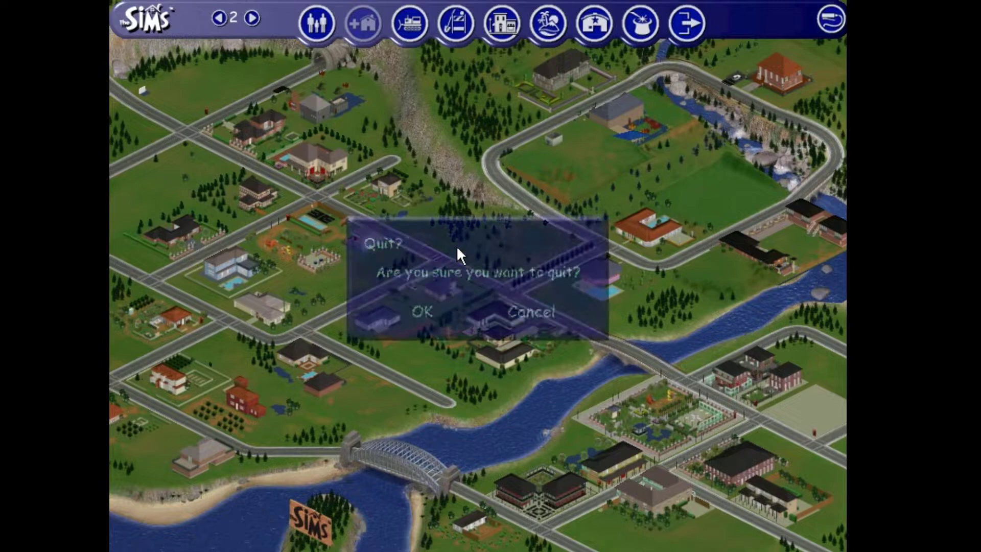
{"action": "key", "text": "Escape"}
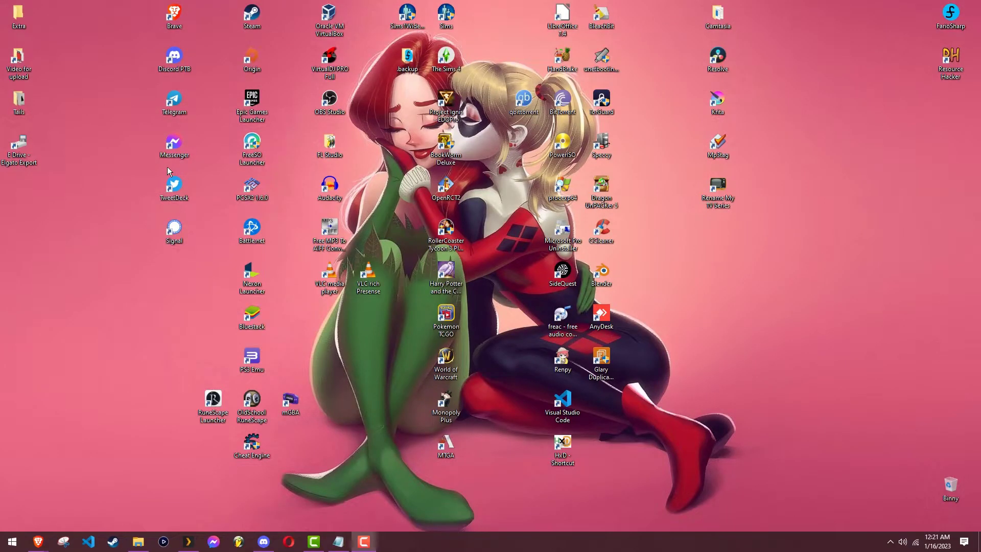
Step: Look through the running processes in Task Manager and close it
{"action": "right_click", "coordinate": [494, 542]}
{"action": "left_click", "coordinate": [513, 492]}
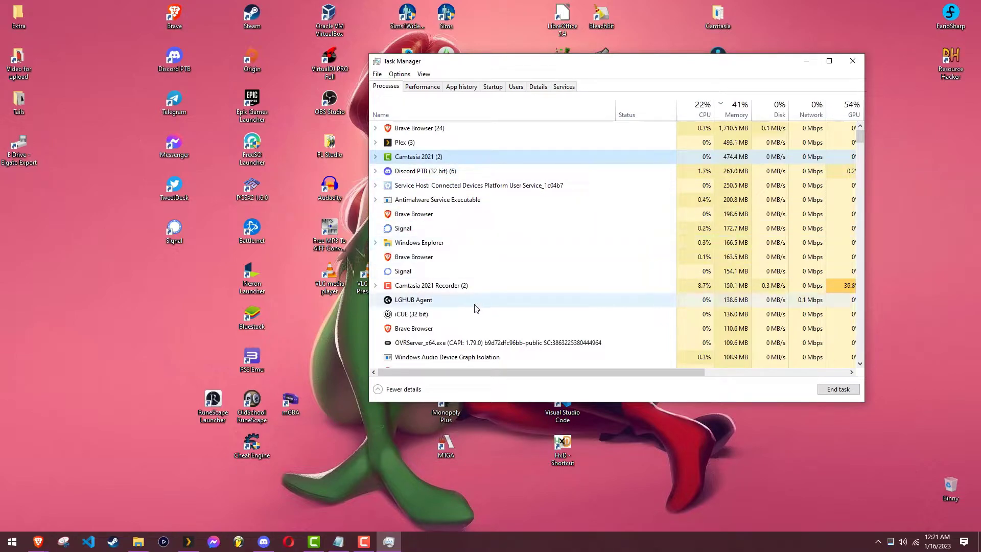
{"action": "scroll", "coordinate": [490, 258], "scroll_direction": "down", "scroll_amount": 1}
{"action": "scroll", "coordinate": [654, 230], "scroll_direction": "down", "scroll_amount": 2}
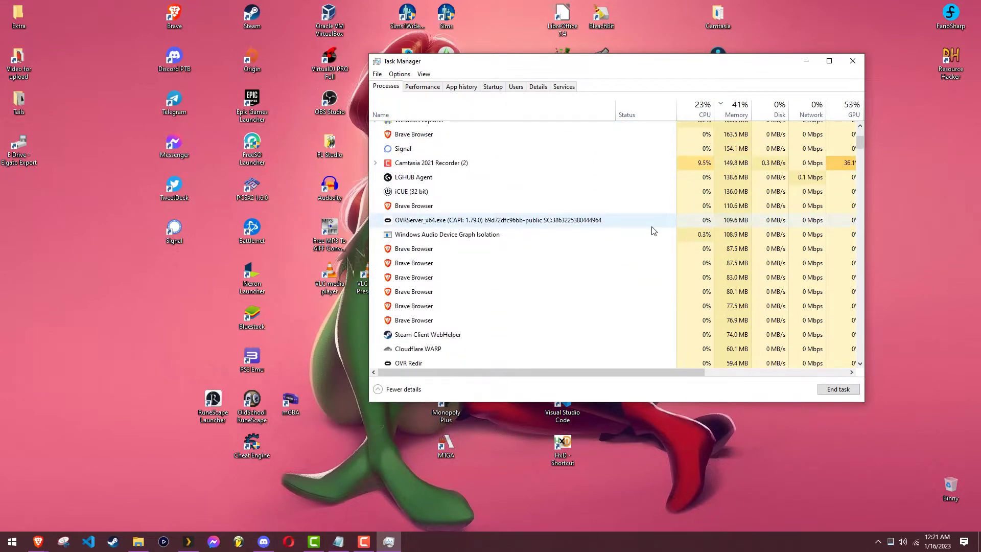
{"action": "scroll", "coordinate": [654, 230], "scroll_direction": "up", "scroll_amount": 3}
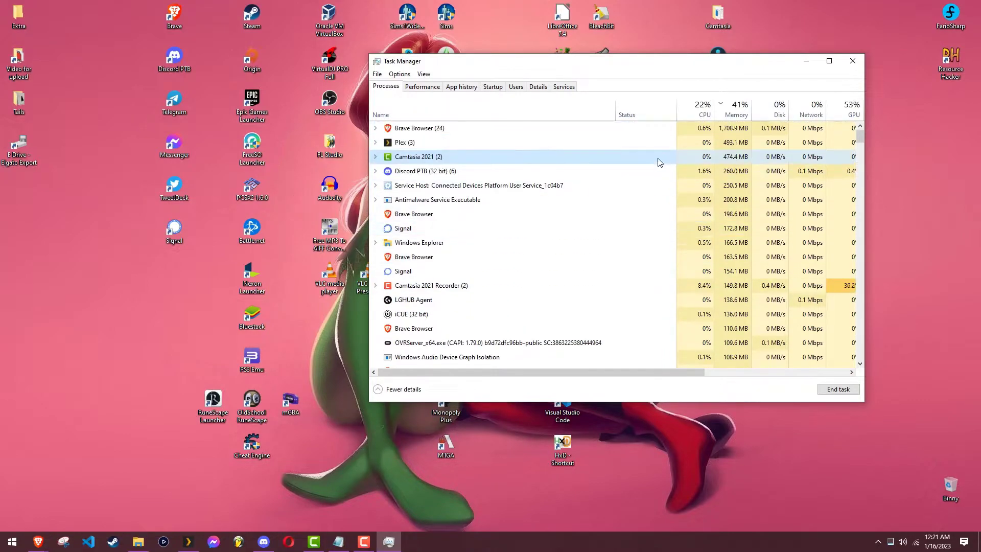
{"action": "left_click", "coordinate": [852, 61]}
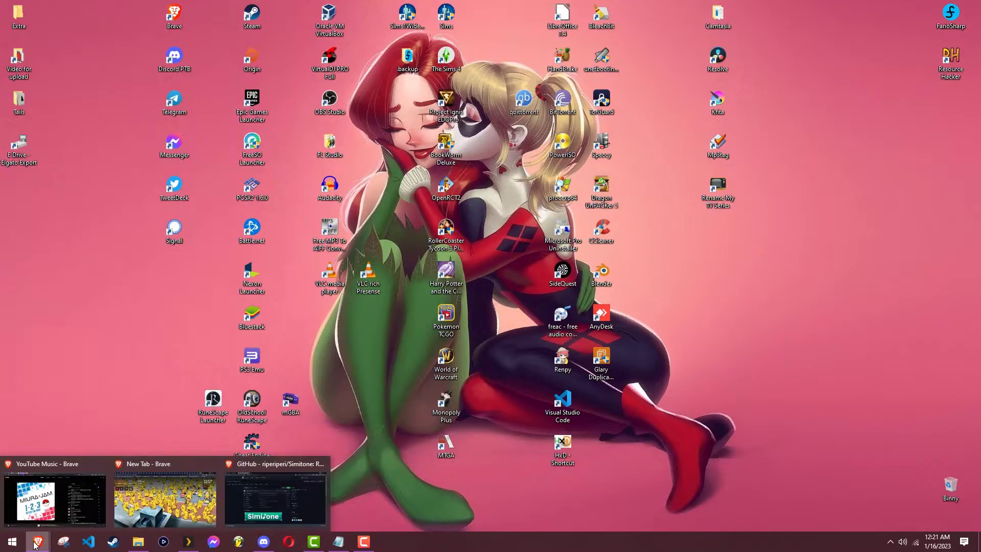
Step: Switch to Brave, search Google for "sims widescreen patch" and open FaithBeam's Sims-1-Complete-Collection-Widescreen-Patcher repository
{"action": "left_click", "coordinate": [247, 517]}
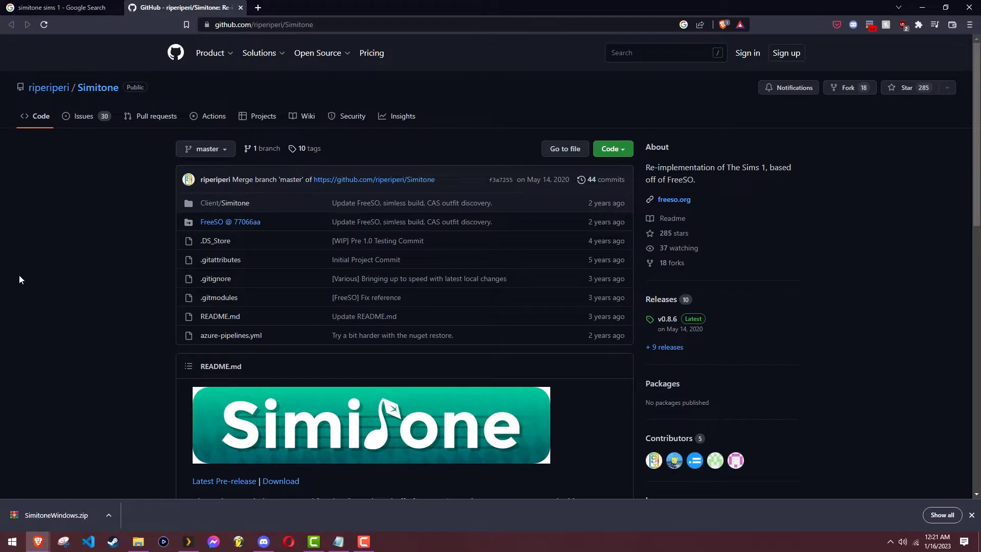
{"action": "left_click", "coordinate": [61, 7]}
{"action": "key", "text": "alt+Left"}
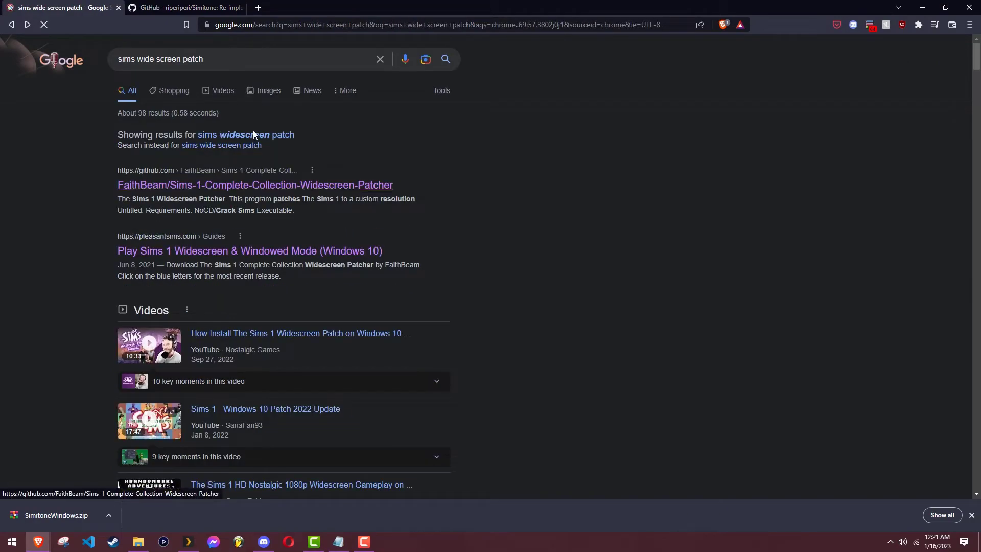
{"action": "left_click", "coordinate": [292, 136]}
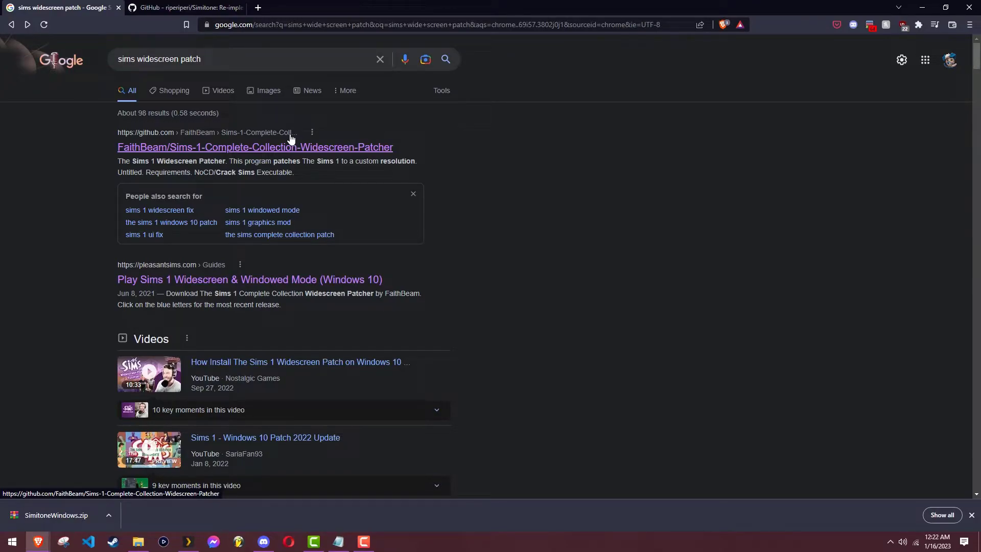
{"action": "left_click", "coordinate": [290, 136]}
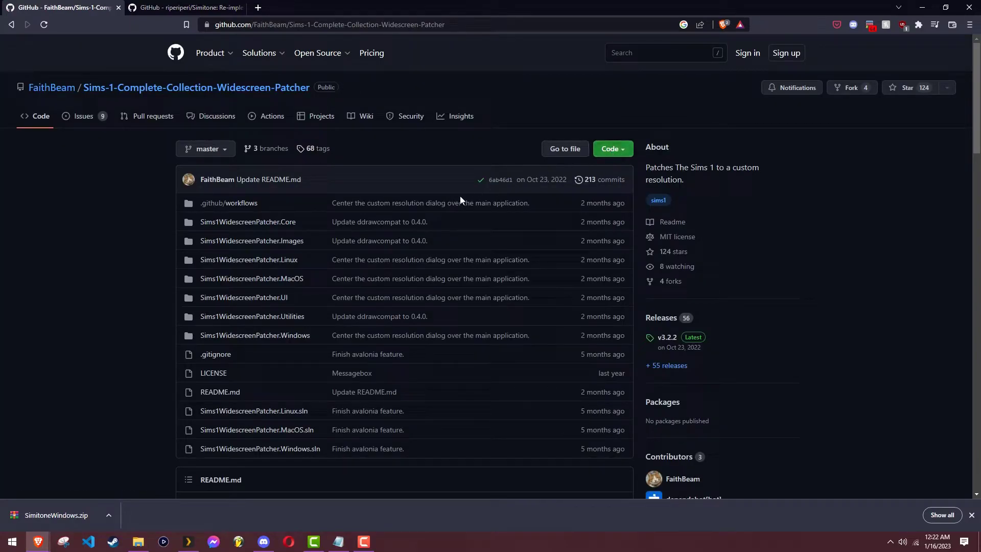
Step: Read the requirements and usage in the patcher's README.md and return to the repository's main page
{"action": "left_click", "coordinate": [233, 392]}
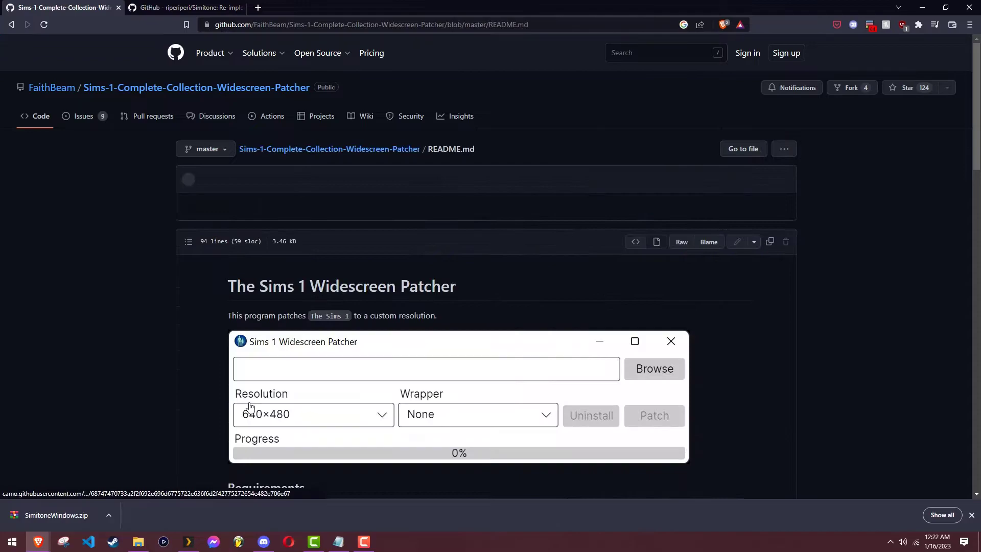
{"action": "scroll", "coordinate": [339, 418], "scroll_direction": "down", "scroll_amount": 8}
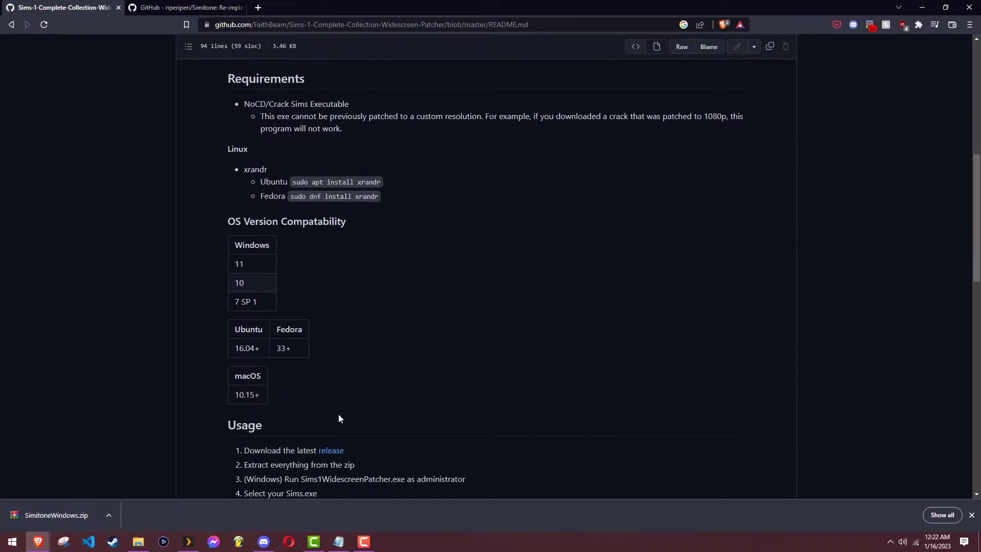
{"action": "scroll", "coordinate": [338, 418], "scroll_direction": "up", "scroll_amount": 8}
{"action": "key", "text": "alt+Left"}
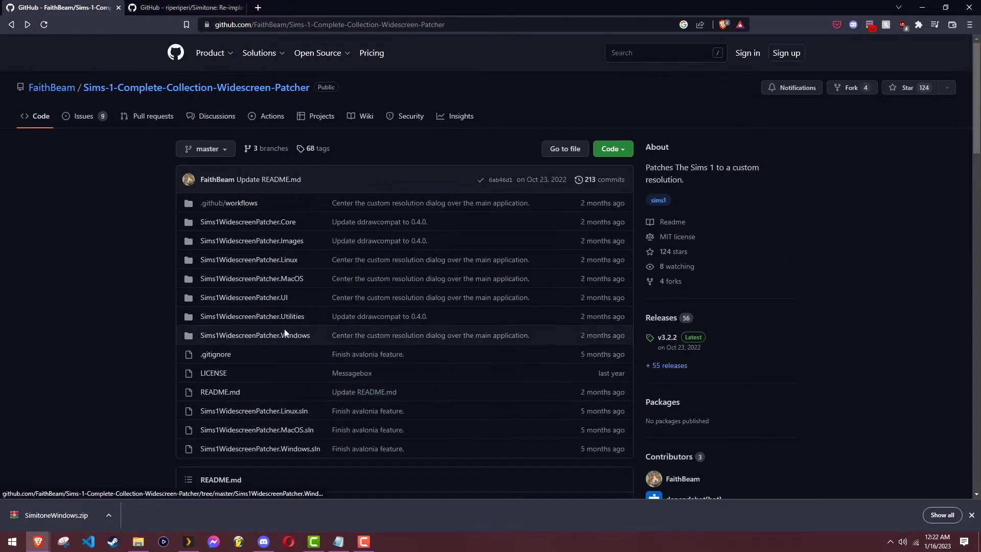
{"action": "scroll", "coordinate": [297, 329], "scroll_direction": "down", "scroll_amount": 1}
{"action": "scroll", "coordinate": [309, 329], "scroll_direction": "up", "scroll_amount": 1}
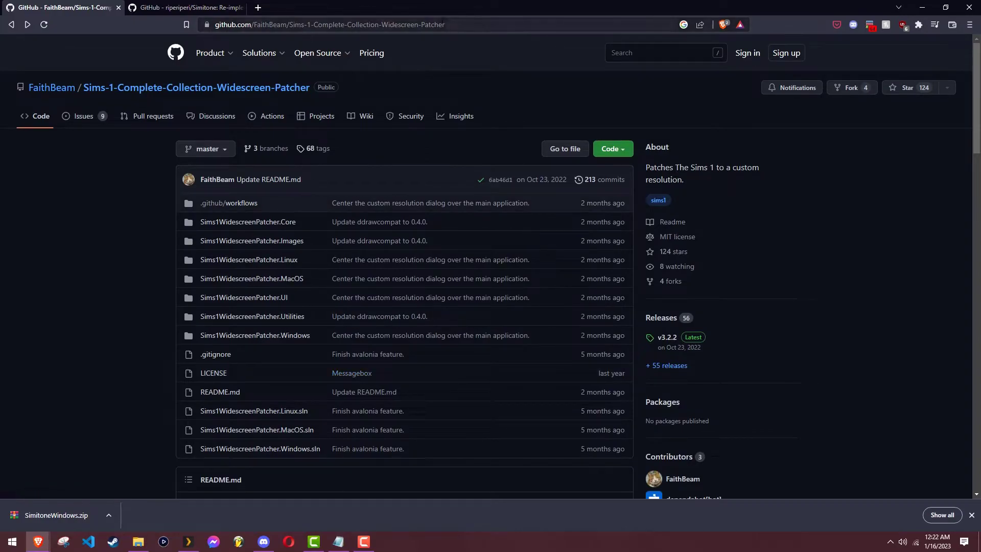
Step: Show the repository's code download options, including the ZIP download
{"action": "left_click", "coordinate": [613, 149]}
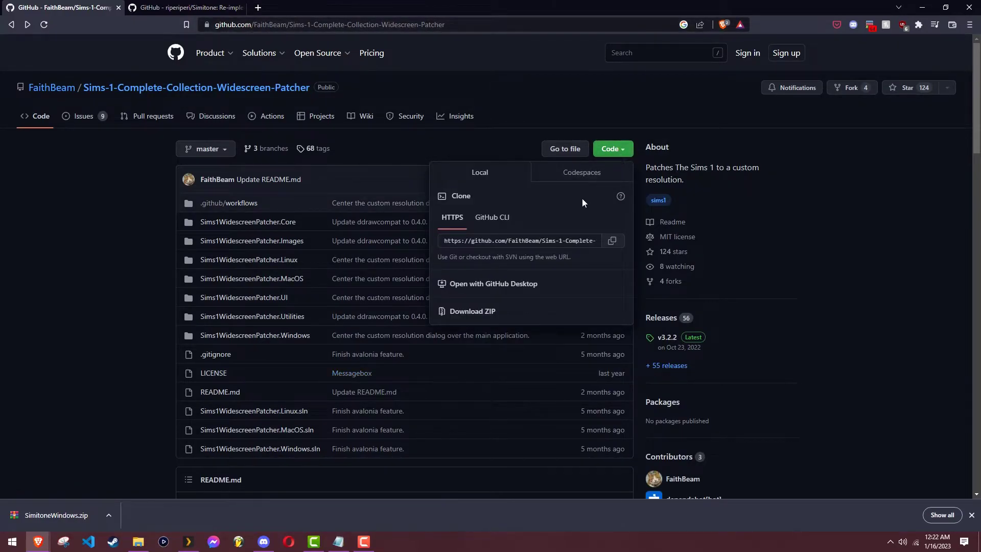
{"action": "left_click", "coordinate": [472, 311]}
{"action": "left_click", "coordinate": [618, 336]}
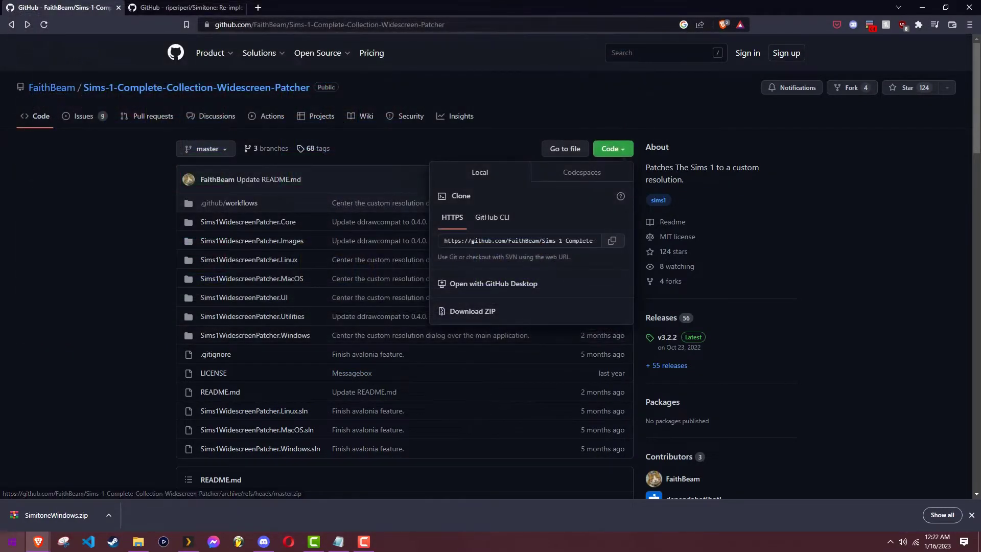
Step: Show the downloaded files in the Downloads folder and maximize the folder window
{"action": "left_click", "coordinate": [105, 513]}
{"action": "left_click", "coordinate": [129, 476]}
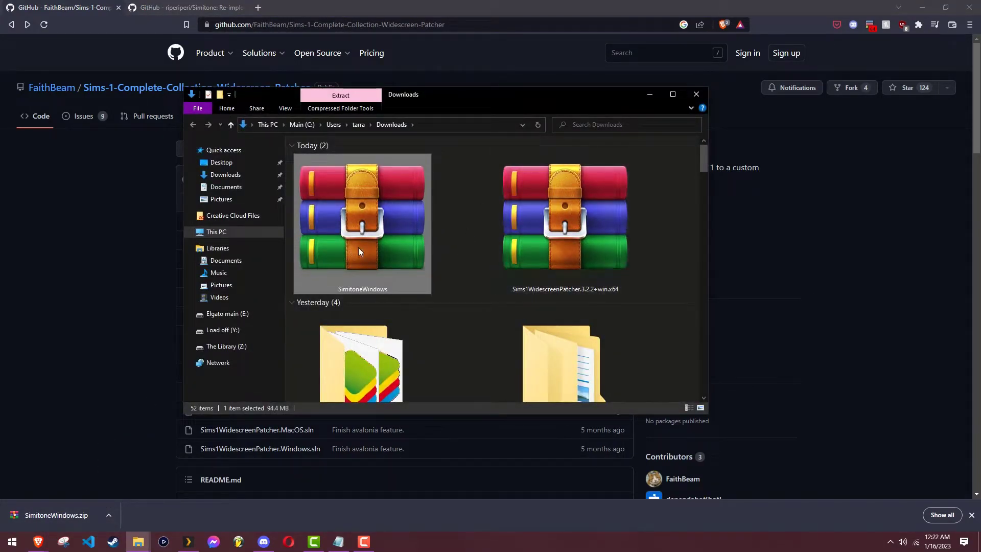
{"action": "left_click", "coordinate": [597, 256]}
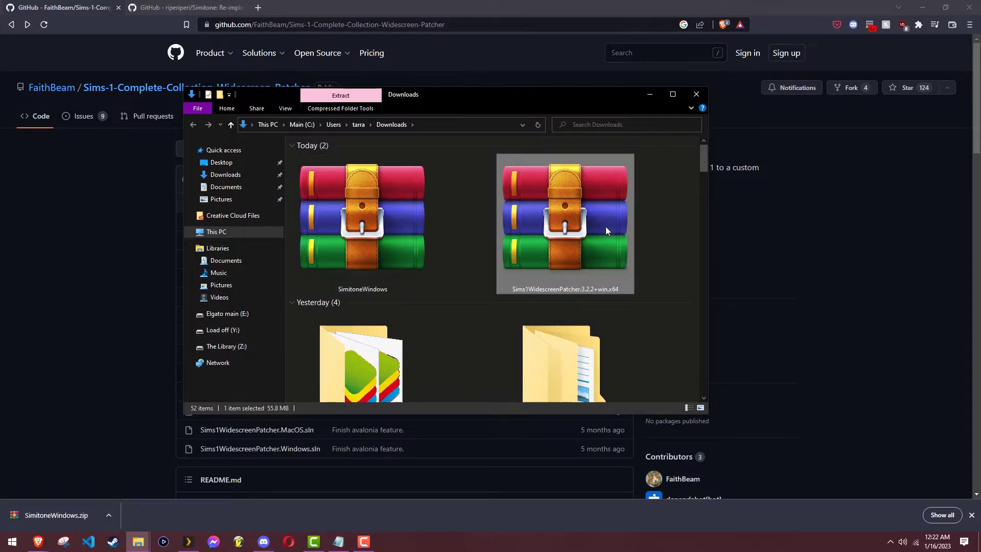
{"action": "scroll", "coordinate": [572, 257], "scroll_direction": "down", "scroll_amount": 4}
{"action": "key", "text": "super+Up"}
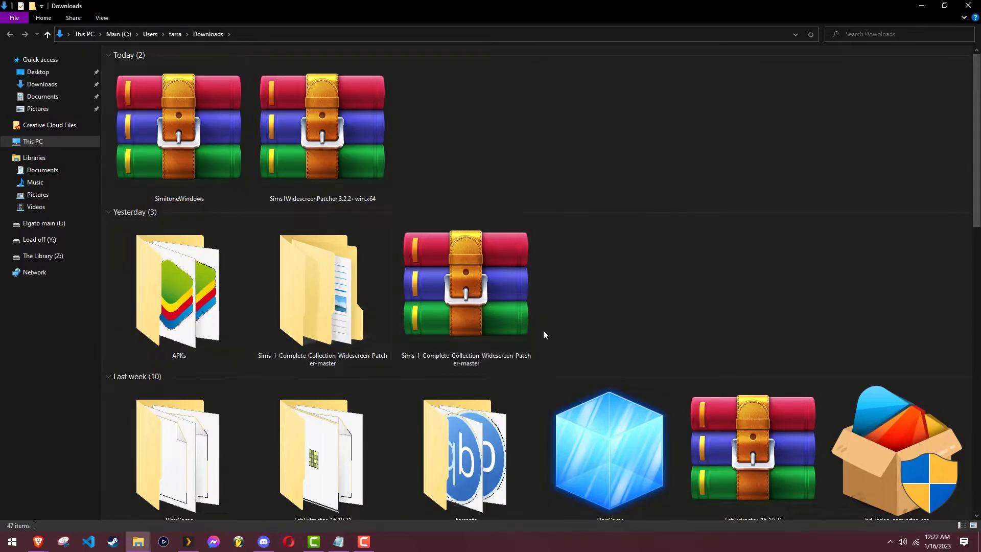
Step: Open README.md inside the Sims-1-Complete-Collection-Widescreen-Patcher-master archive and read through to the usage instructions
{"action": "double_click", "coordinate": [470, 339]}
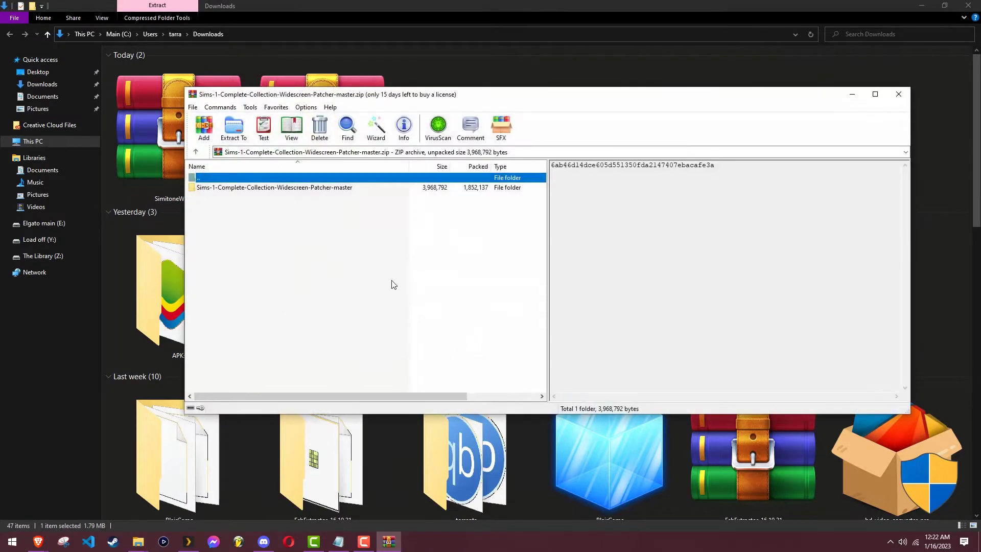
{"action": "double_click", "coordinate": [251, 188]}
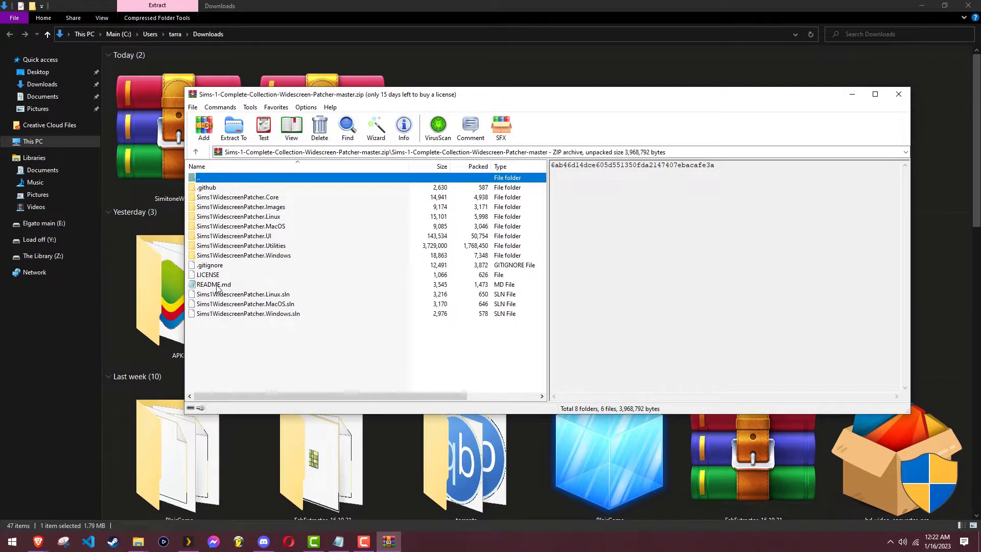
{"action": "double_click", "coordinate": [217, 286]}
{"action": "scroll", "coordinate": [257, 318], "scroll_direction": "down", "scroll_amount": 1}
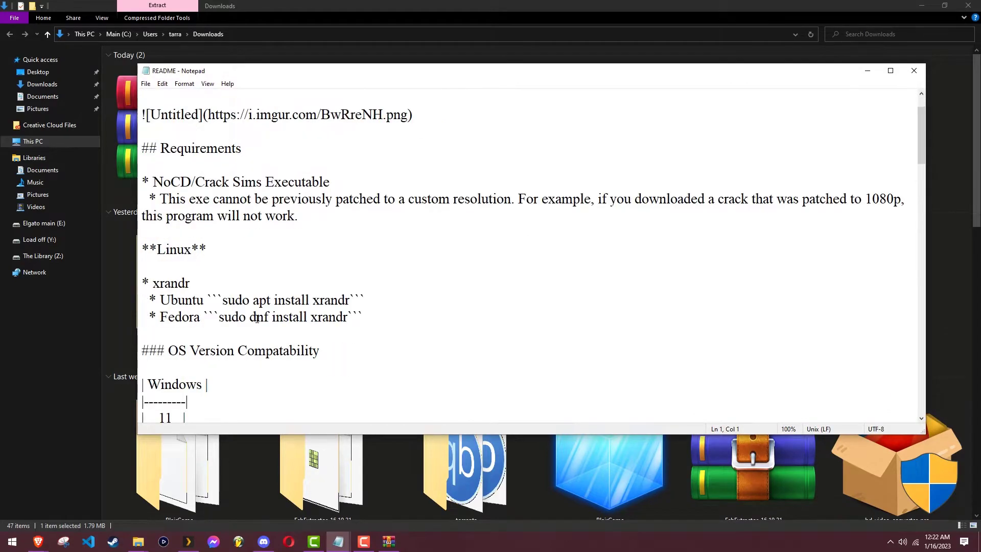
{"action": "scroll", "coordinate": [257, 317], "scroll_direction": "down", "scroll_amount": 6}
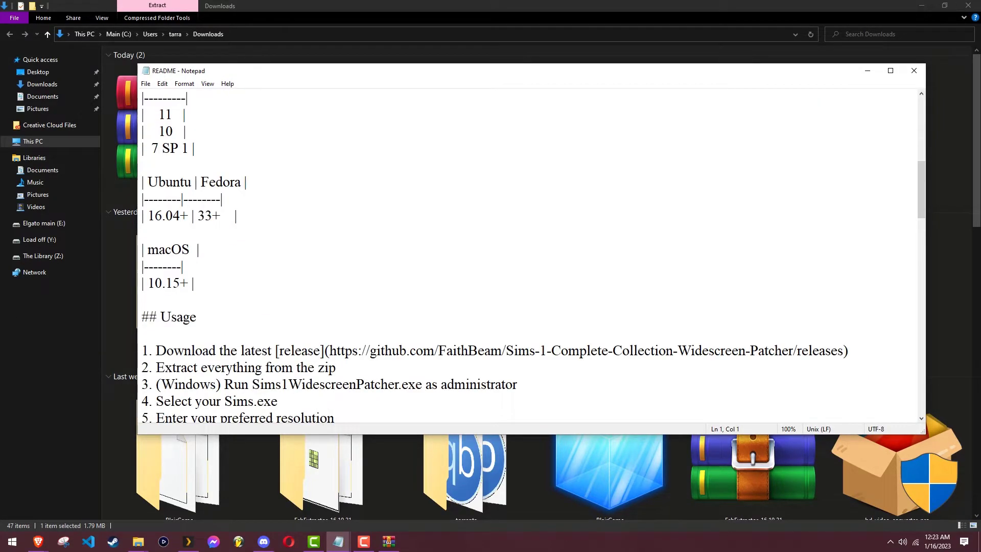
{"action": "scroll", "coordinate": [581, 191], "scroll_direction": "down", "scroll_amount": 1}
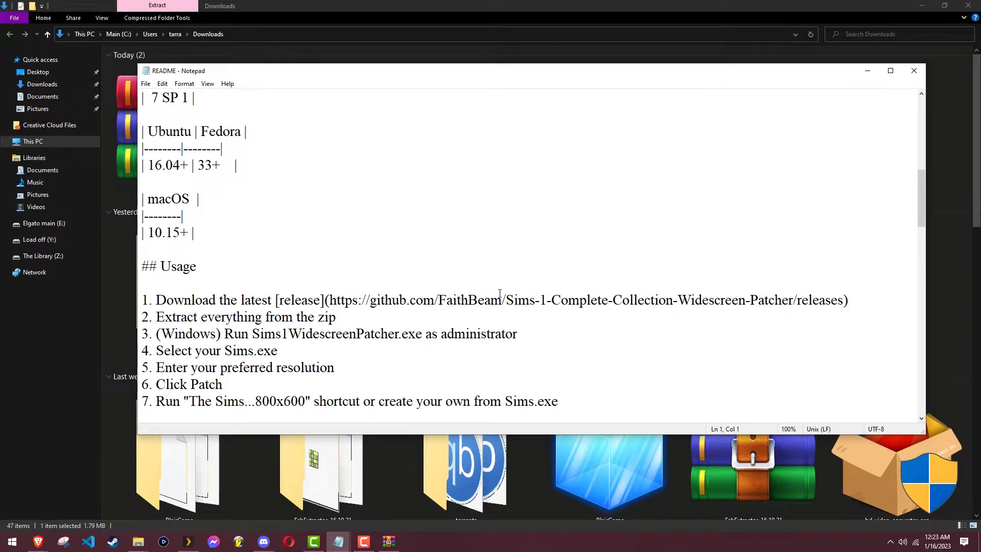
Step: Highlight the release link in the README's usage instructions and minimize the README, archive and Downloads windows
{"action": "left_click_drag", "start_coordinate": [370, 301], "coordinate": [842, 305]}
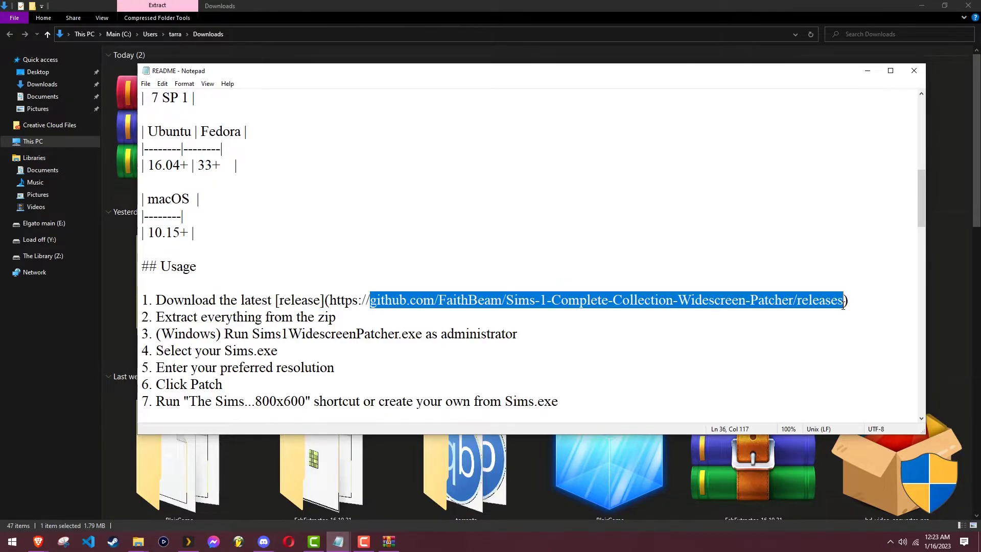
{"action": "left_click", "coordinate": [869, 71]}
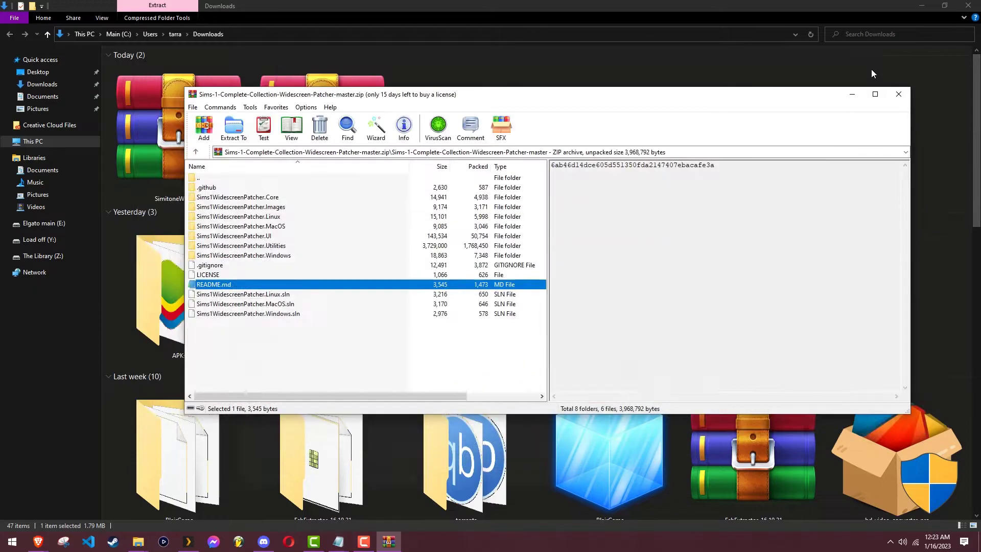
{"action": "left_click", "coordinate": [852, 95]}
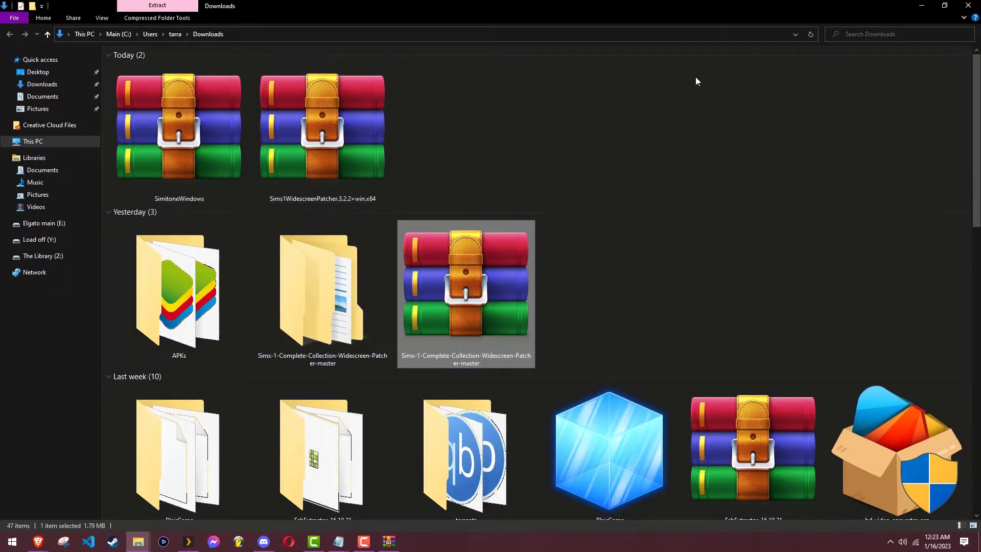
{"action": "left_click", "coordinate": [931, 7]}
Step: Open the repository's /releases page in the browser and view the v3.2.2 download assets, including the Windows x64 package
{"action": "left_click", "coordinate": [441, 29]}
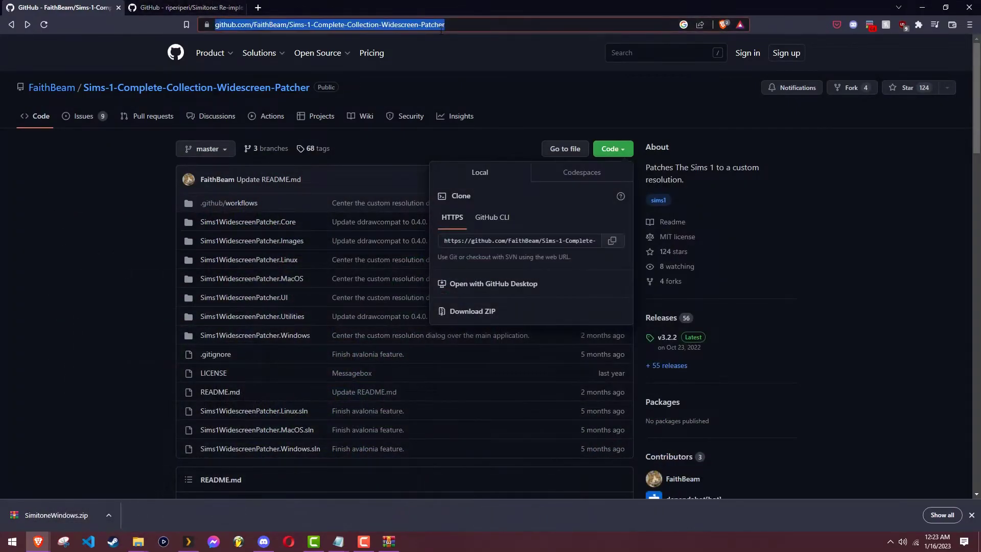
{"action": "left_click", "coordinate": [441, 29]}
{"action": "type", "text": "/releases"}
{"action": "key", "text": "Return"}
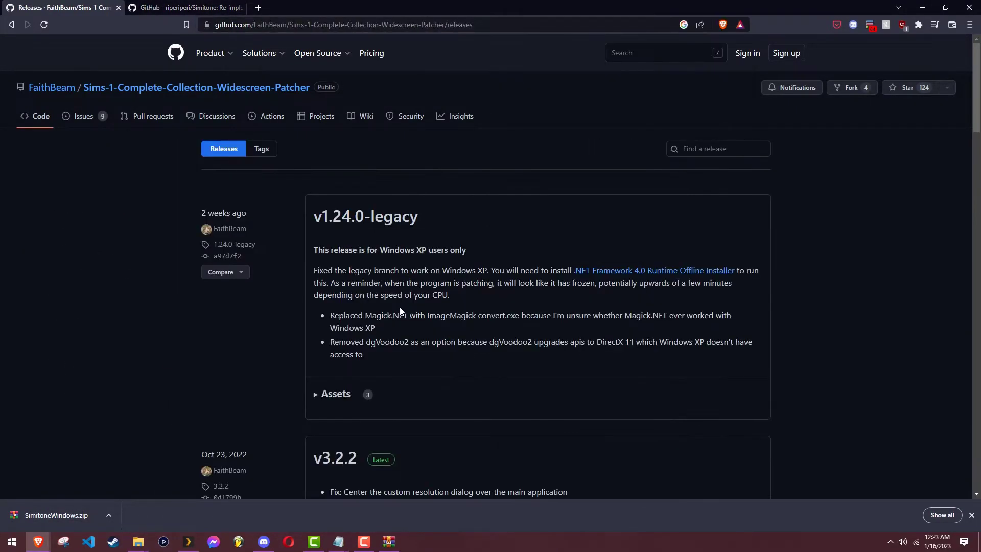
{"action": "scroll", "coordinate": [409, 312], "scroll_direction": "down", "scroll_amount": 5}
{"action": "scroll", "coordinate": [427, 317], "scroll_direction": "down", "scroll_amount": 2}
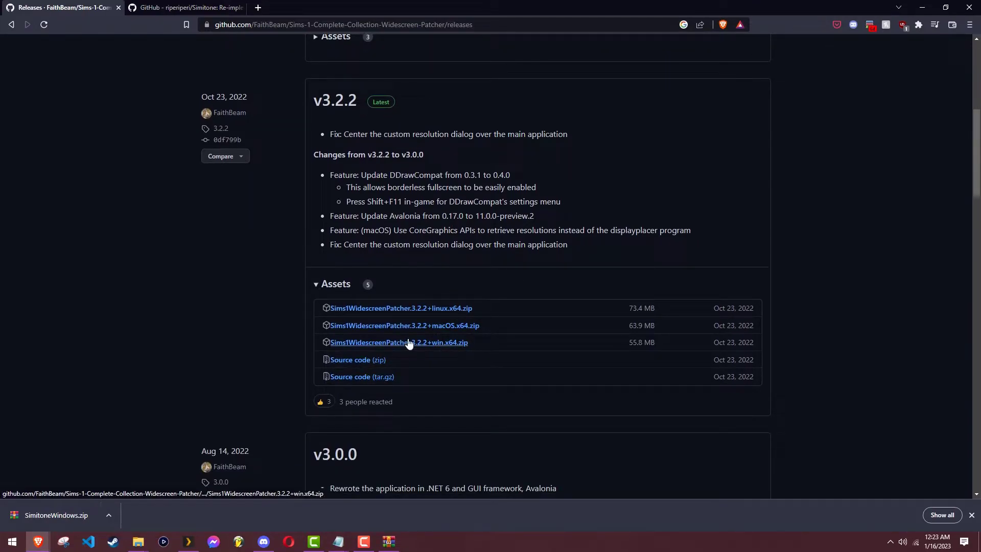
{"action": "scroll", "coordinate": [408, 364], "scroll_direction": "down", "scroll_amount": 2}
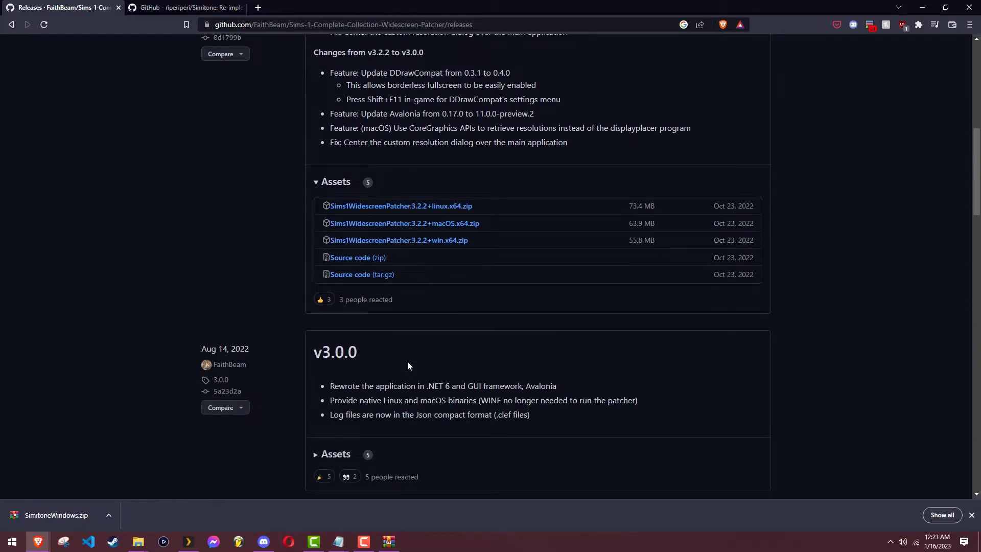
{"action": "scroll", "coordinate": [407, 360], "scroll_direction": "down", "scroll_amount": 1}
{"action": "scroll", "coordinate": [407, 361], "scroll_direction": "up", "scroll_amount": 4}
Step: Open the Sims1WidescreenPatcher.3.2.2+win.x64 archive from Downloads and launch Sims1WidescreenPatcher.exe
{"action": "left_click", "coordinate": [138, 542]}
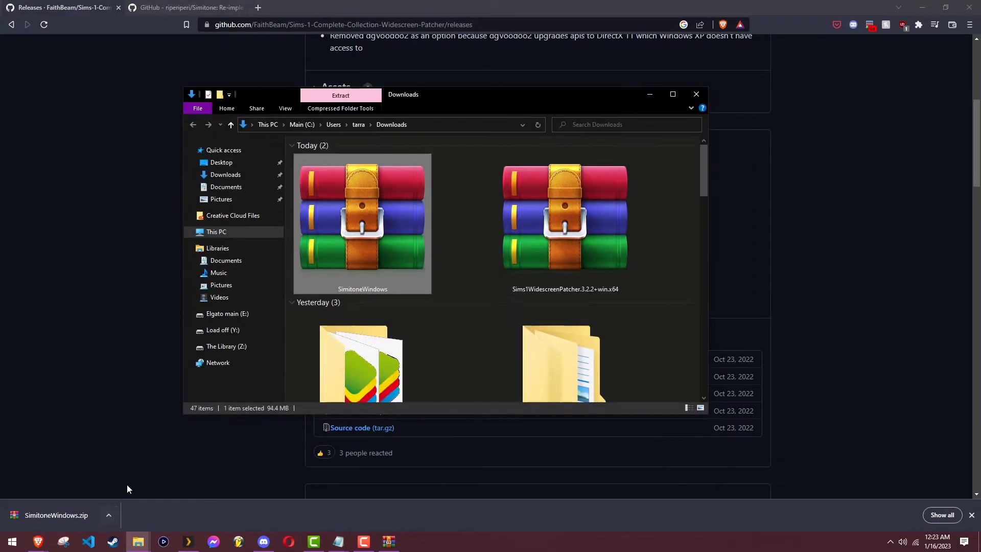
{"action": "double_click", "coordinate": [598, 243]}
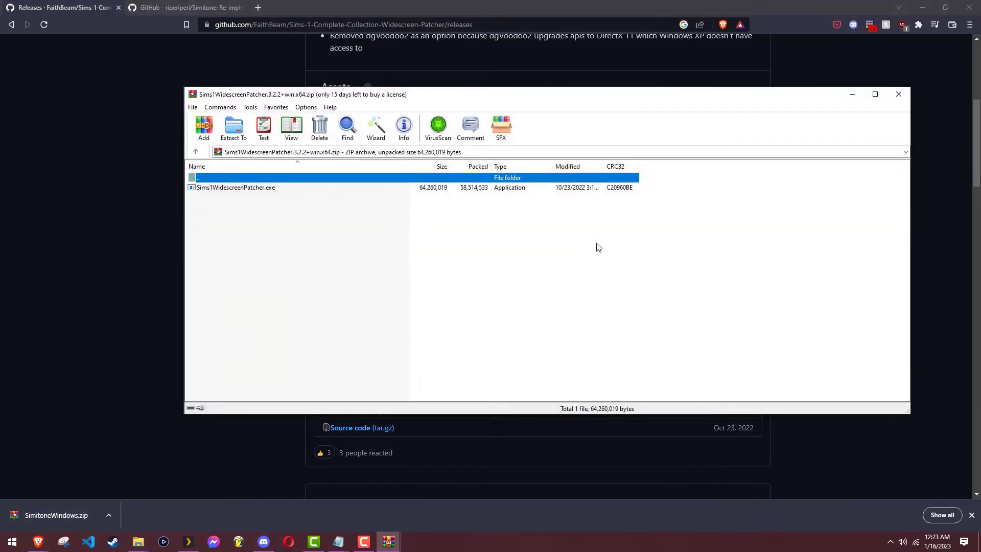
{"action": "left_click", "coordinate": [276, 189]}
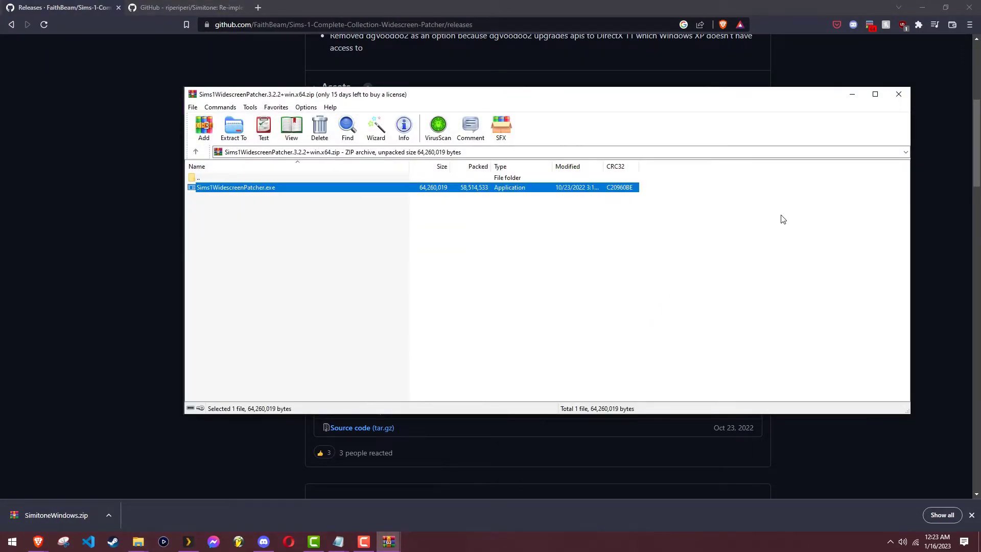
{"action": "left_click", "coordinate": [853, 94]}
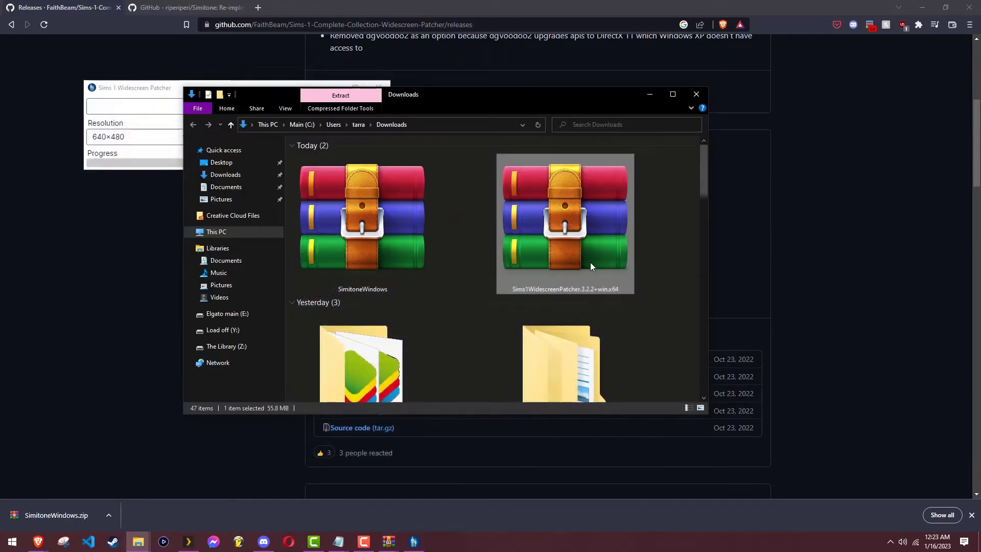
Step: Bring the patcher window to the front and minimize the browser and the Downloads folder
{"action": "left_click_drag", "start_coordinate": [452, 100], "coordinate": [636, 94]}
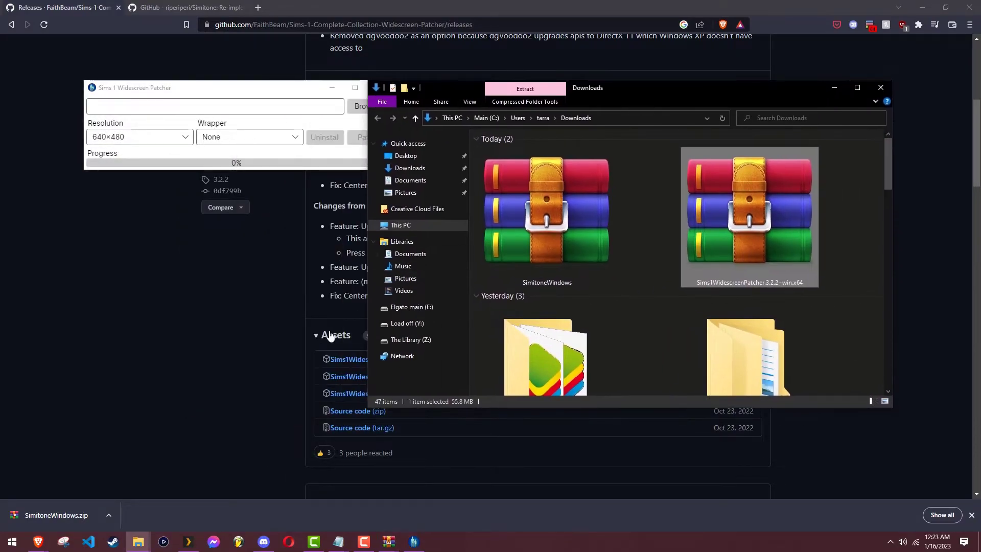
{"action": "left_click", "coordinate": [260, 95]}
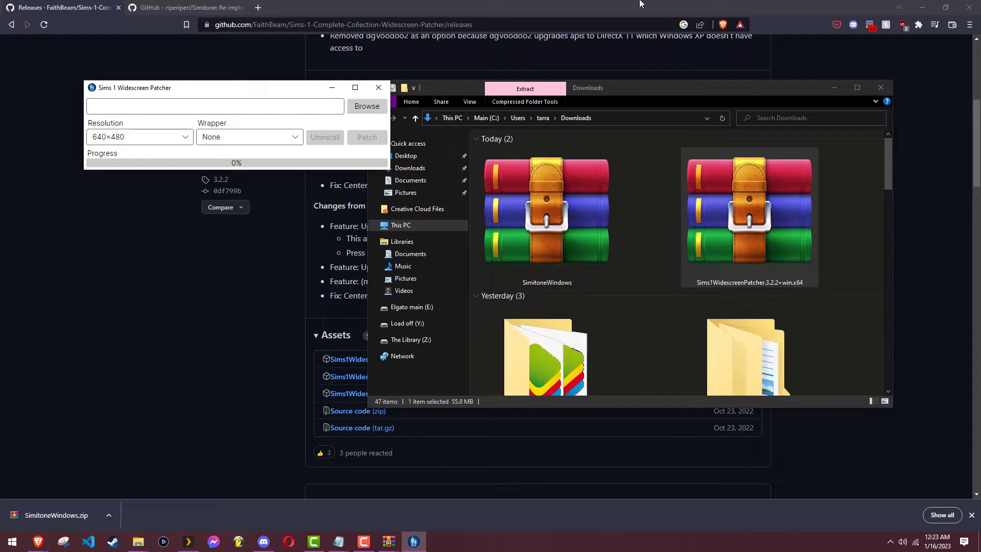
{"action": "left_click", "coordinate": [928, 6]}
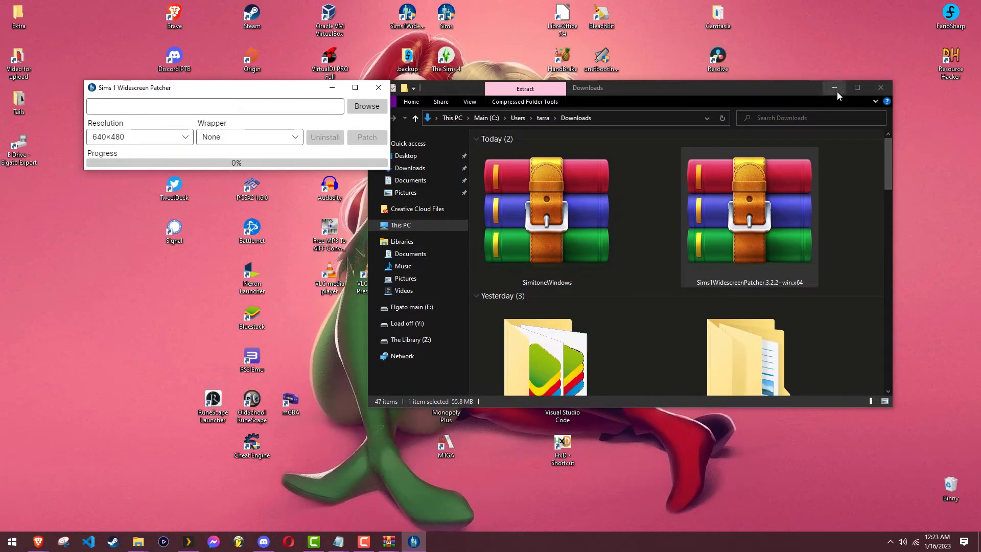
{"action": "left_click", "coordinate": [835, 88]}
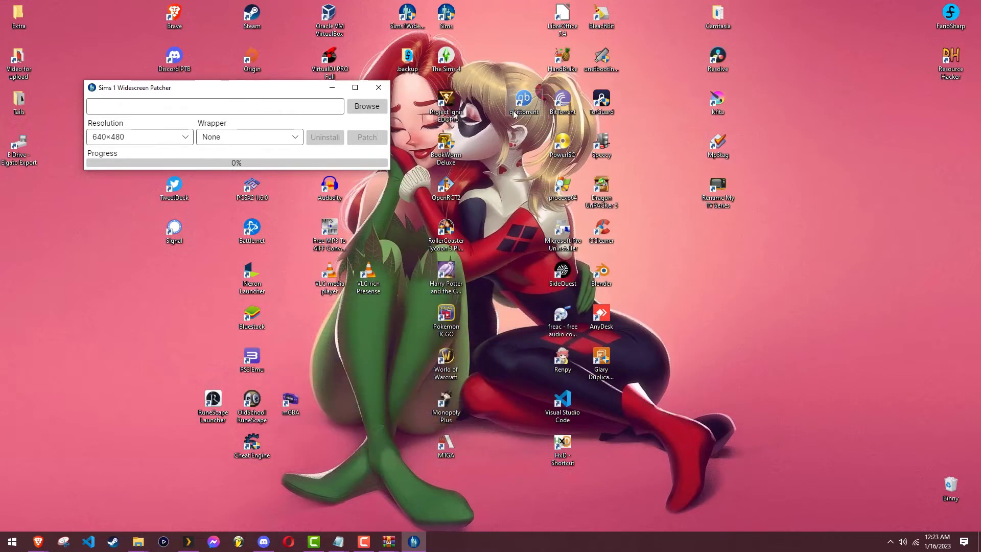
{"action": "right_click", "coordinate": [446, 18]}
{"action": "left_click", "coordinate": [341, 312]}
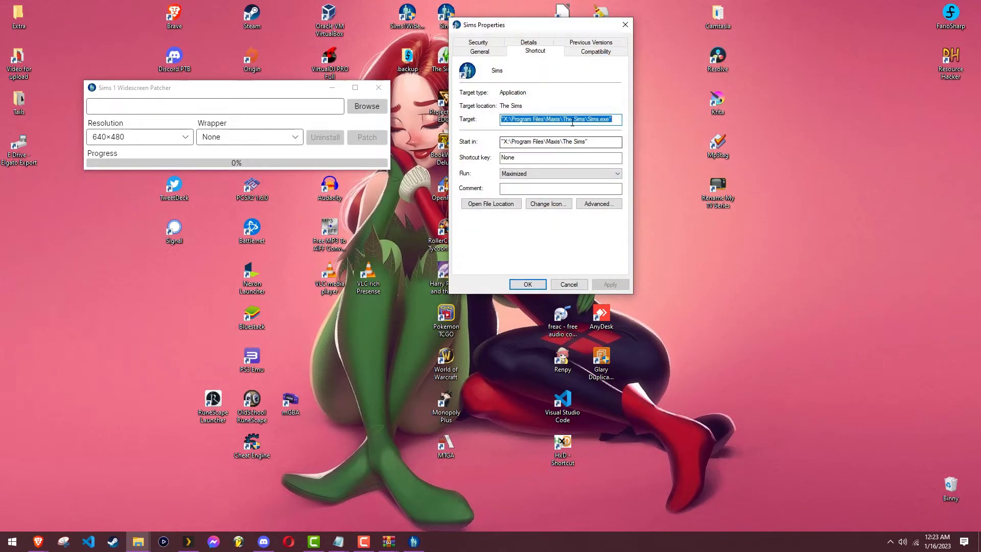
{"action": "key", "text": "Escape"}
Step: Open the file location of the Sims desktop shortcut and copy the game folder's path
{"action": "right_click", "coordinate": [439, 19]}
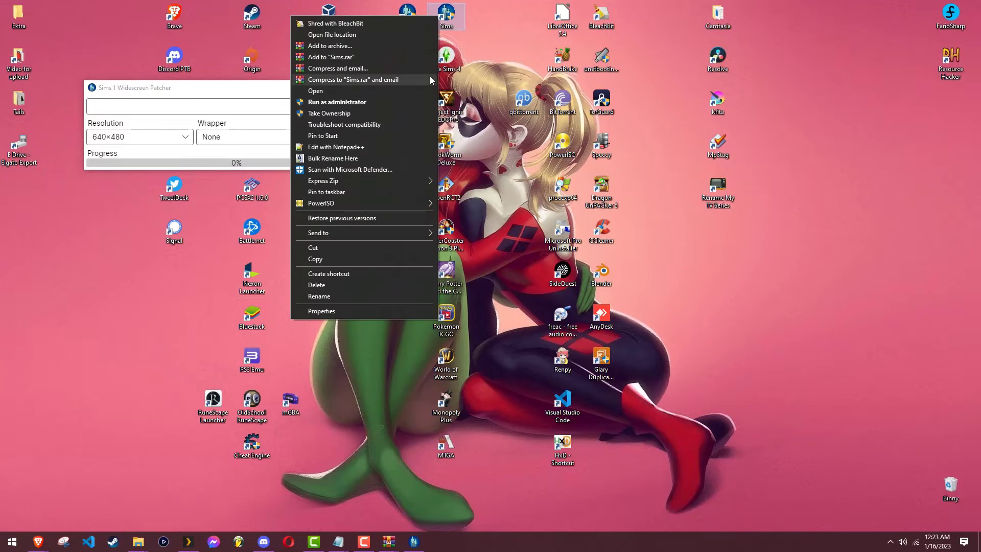
{"action": "left_click", "coordinate": [400, 33]}
{"action": "left_click", "coordinate": [467, 113]}
{"action": "key", "text": "ctrl+c"}
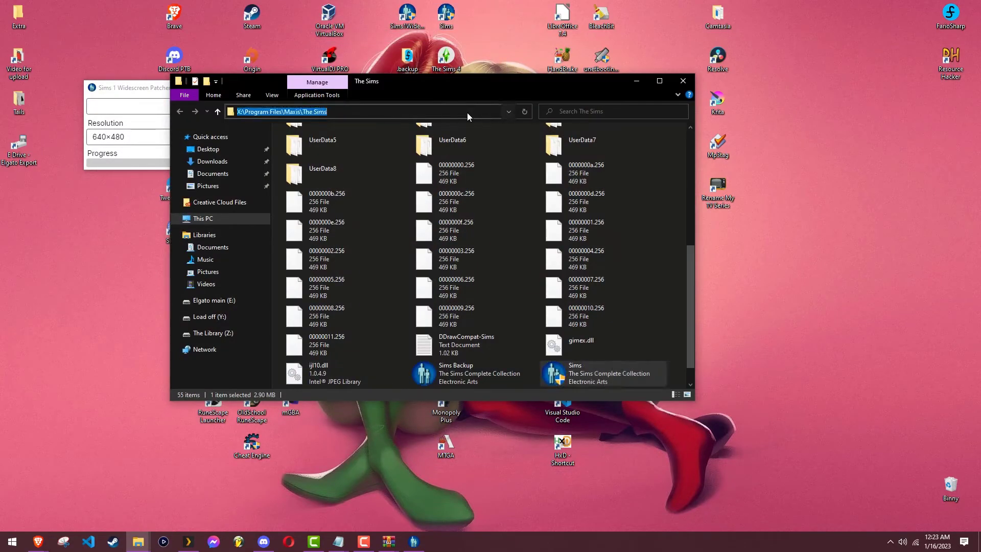
Step: Browse to X:\Program Files\Maxis\The Sims using the copied path and select Sims.exe as the file to patch
{"action": "left_click", "coordinate": [122, 111]}
{"action": "left_click", "coordinate": [362, 108]}
{"action": "key", "text": "ctrl+v"}
{"action": "key", "text": "ctrl+a"}
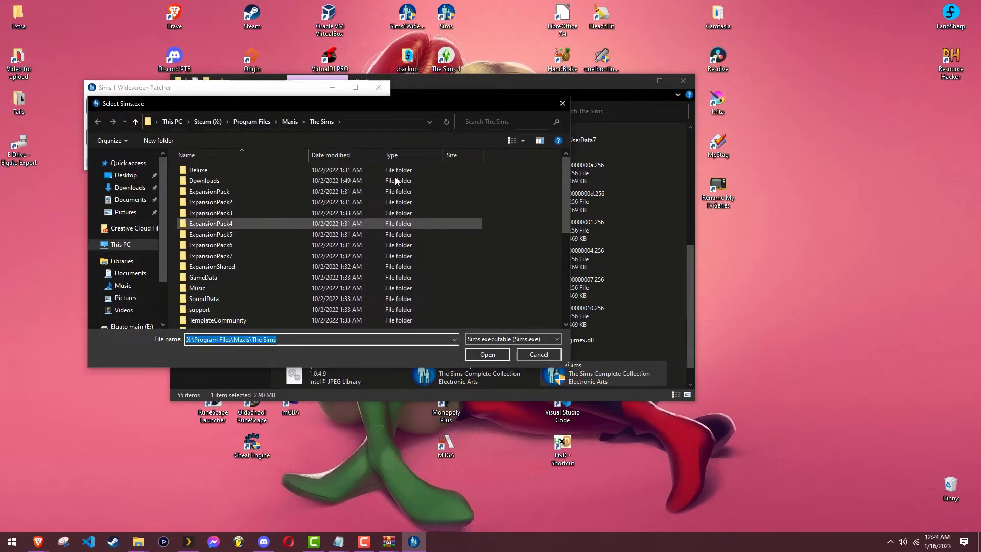
{"action": "scroll", "coordinate": [333, 285], "scroll_direction": "down", "scroll_amount": 7}
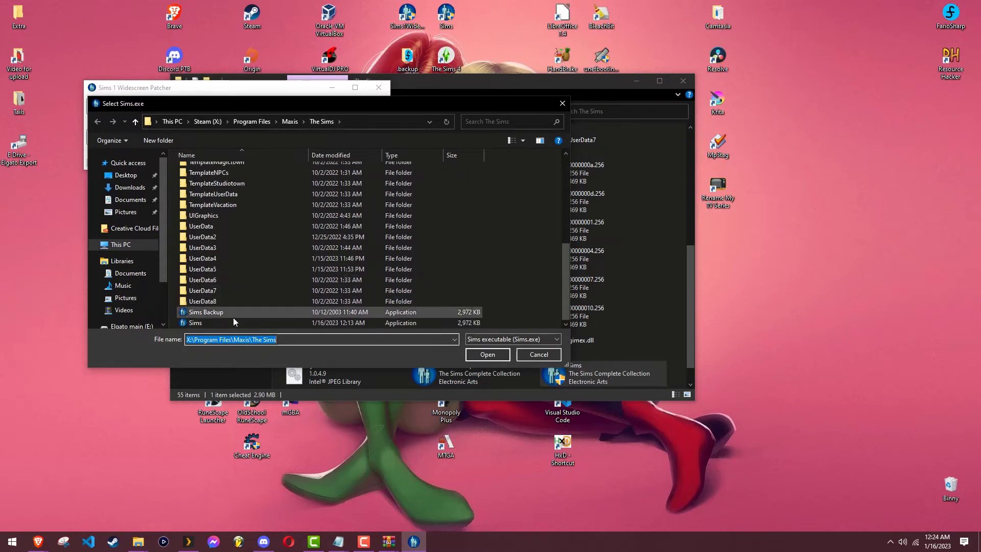
{"action": "double_click", "coordinate": [202, 324]}
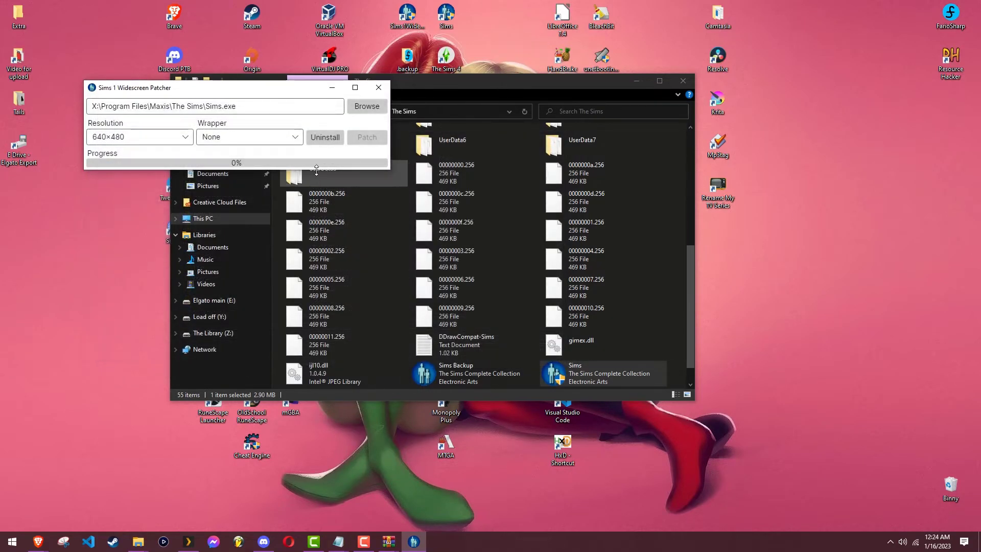
Step: Set the patcher's resolution to 800×600 and uninstall the existing patch from Sims.exe
{"action": "left_click", "coordinate": [169, 137]}
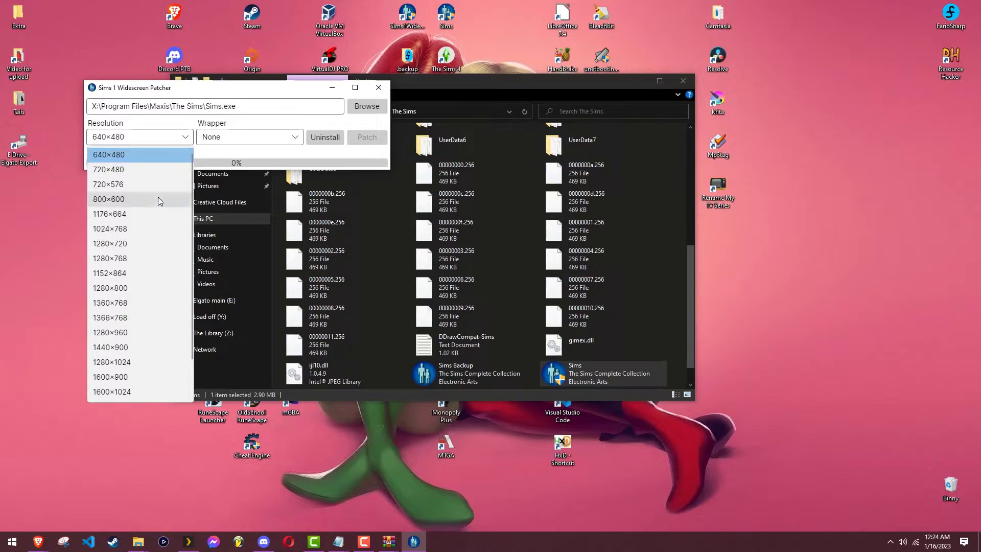
{"action": "left_click", "coordinate": [158, 199]}
{"action": "left_click", "coordinate": [324, 138]}
{"action": "left_click", "coordinate": [299, 147]}
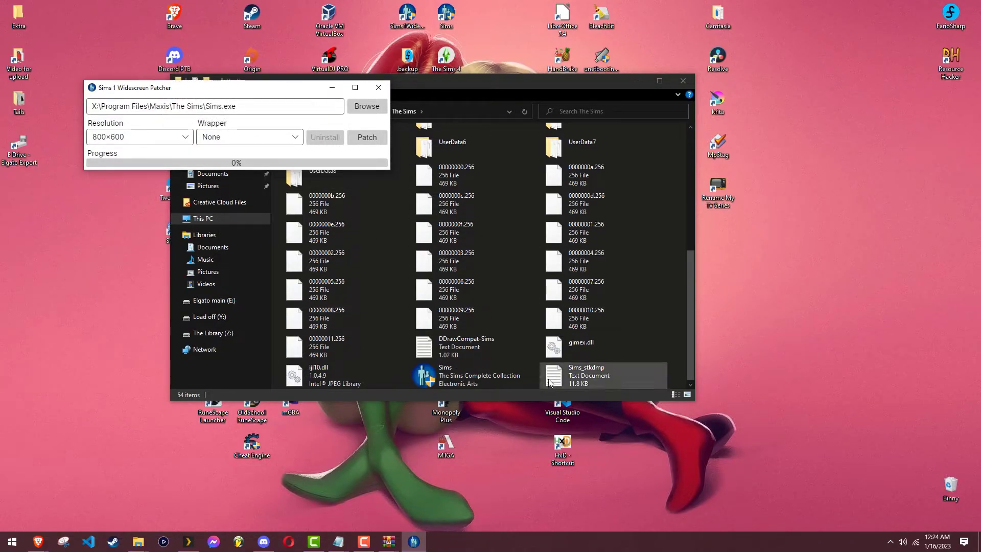
Step: Place The Sims folder window beside the patcher and patch Sims.exe at 800×600 with no wrapper
{"action": "left_click_drag", "start_coordinate": [529, 400], "coordinate": [531, 486]}
{"action": "left_click_drag", "start_coordinate": [458, 82], "coordinate": [978, 102]}
{"action": "left_click", "coordinate": [353, 69]}
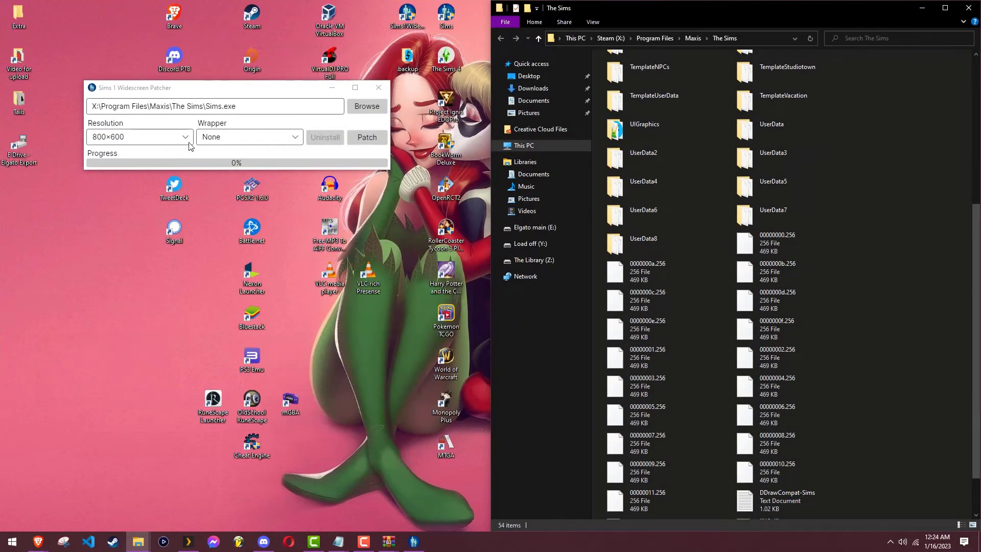
{"action": "left_click", "coordinate": [363, 137]}
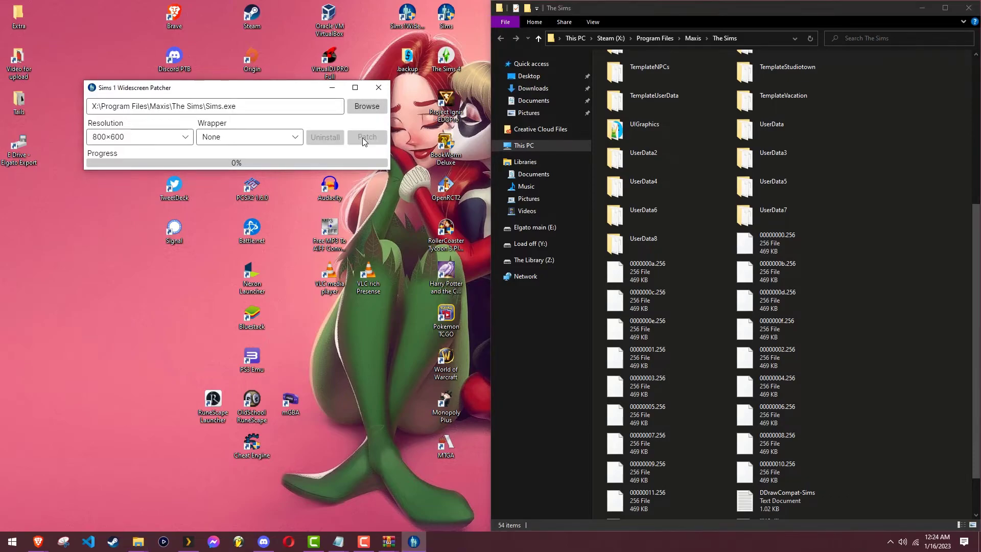
{"action": "scroll", "coordinate": [670, 257], "scroll_direction": "down", "scroll_amount": 2}
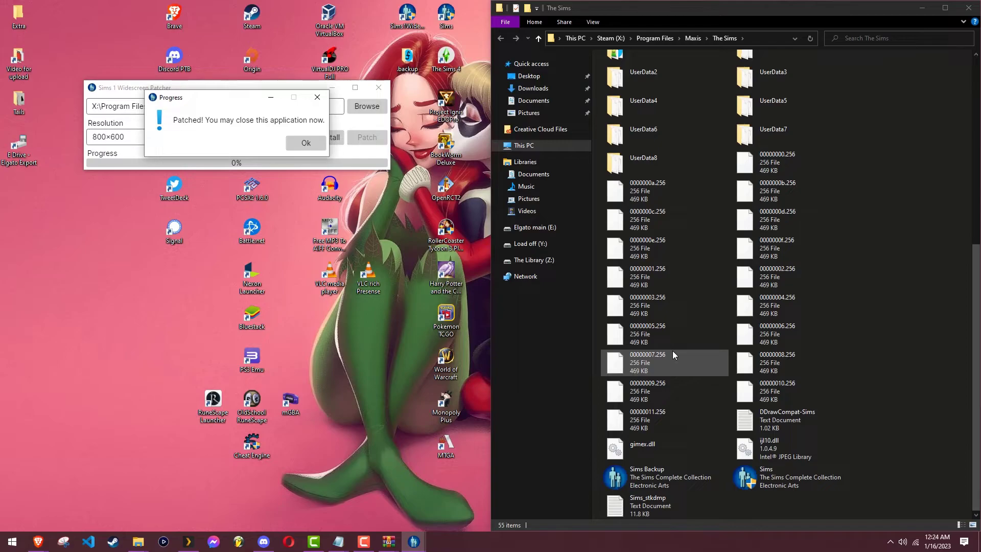
{"action": "left_click", "coordinate": [317, 141]}
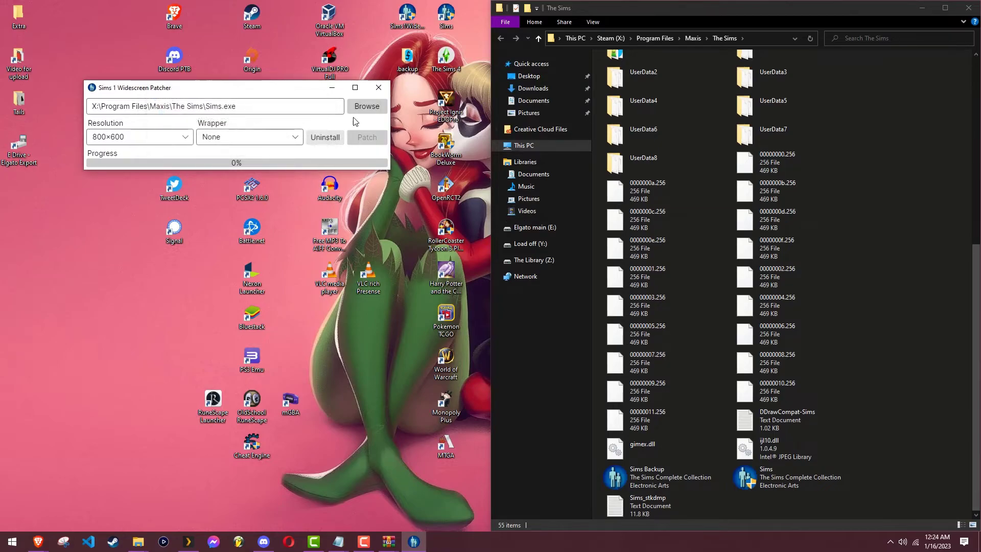
Step: Close the patcher, agree to put the modified files into the archive, and close The Sims folder after looking through it
{"action": "left_click", "coordinate": [376, 93]}
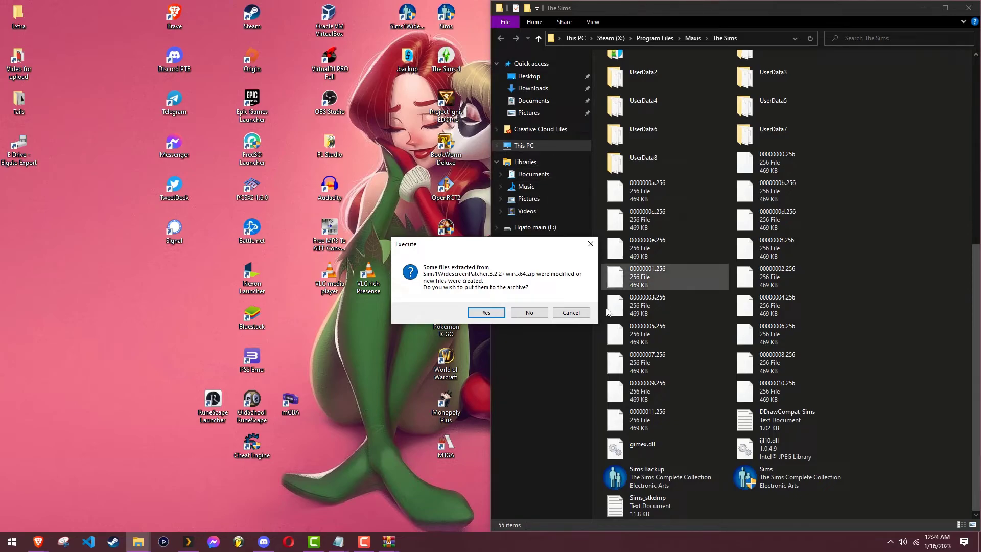
{"action": "left_click", "coordinate": [483, 311]}
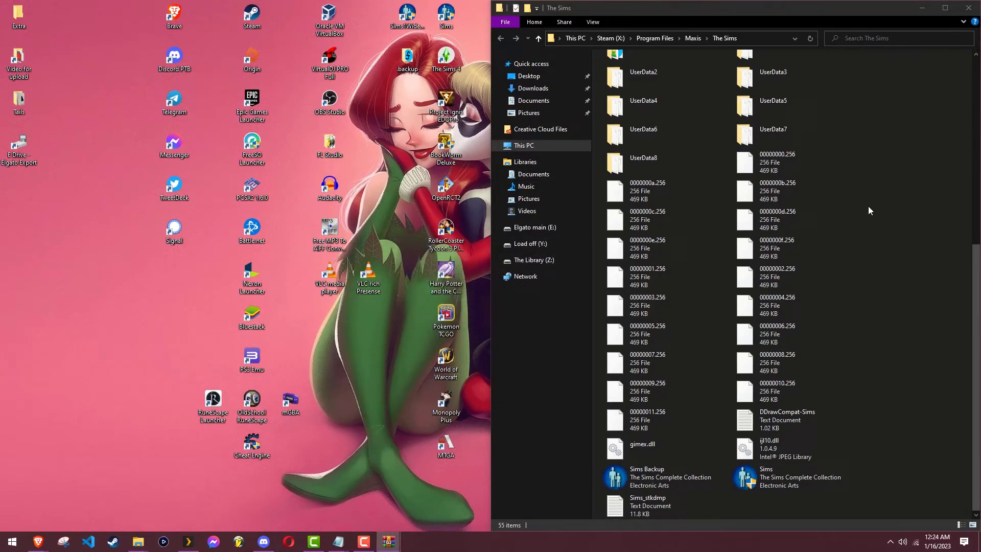
{"action": "scroll", "coordinate": [870, 210], "scroll_direction": "up", "scroll_amount": 5}
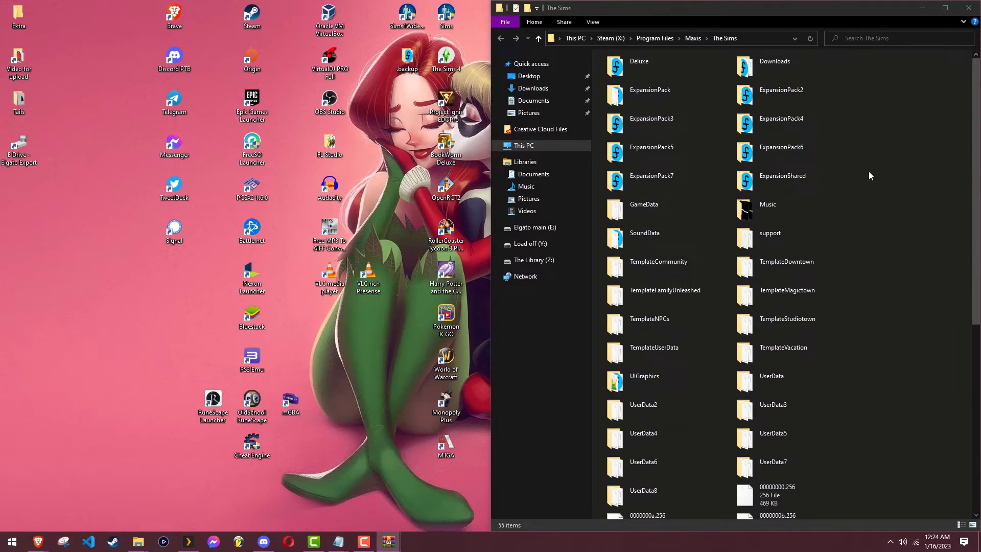
{"action": "scroll", "coordinate": [780, 203], "scroll_direction": "down", "scroll_amount": 5}
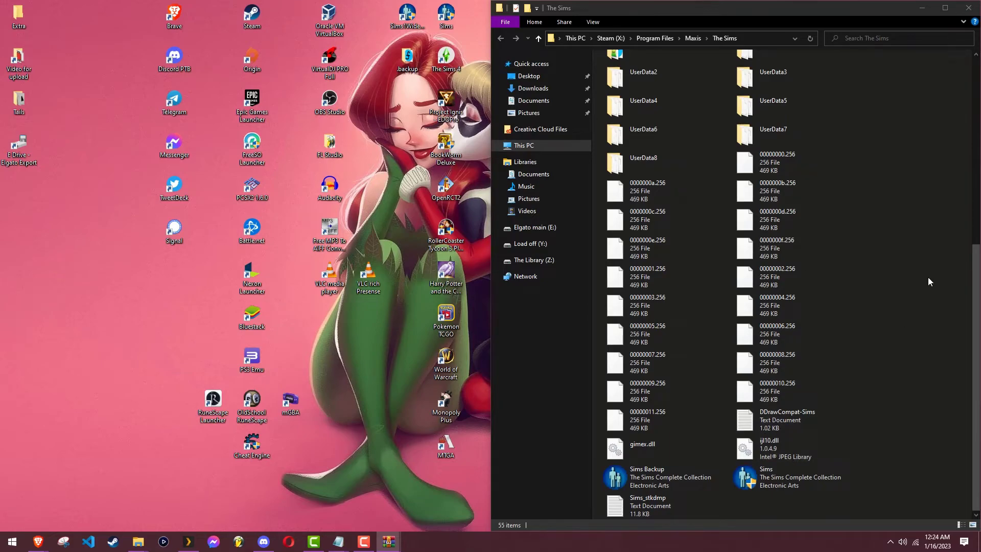
{"action": "left_click", "coordinate": [968, 11]}
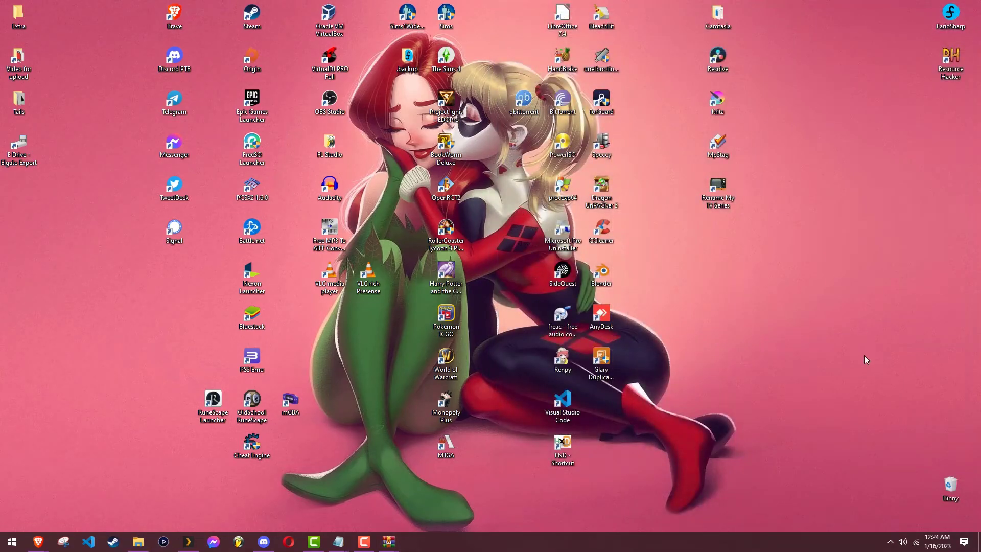
Step: Empty the Recycle Bin
{"action": "right_click", "coordinate": [940, 487]}
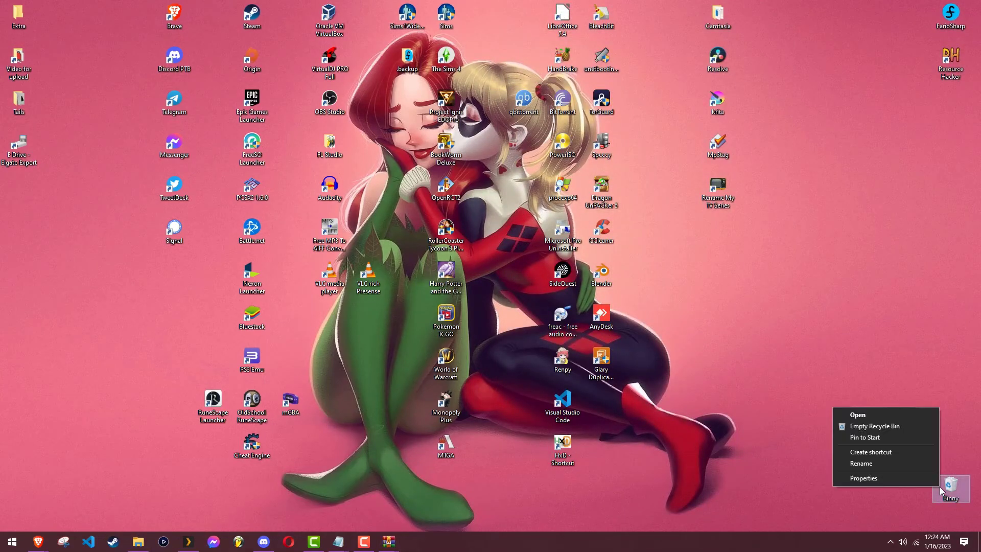
{"action": "left_click", "coordinate": [889, 426]}
{"action": "key", "text": "Return"}
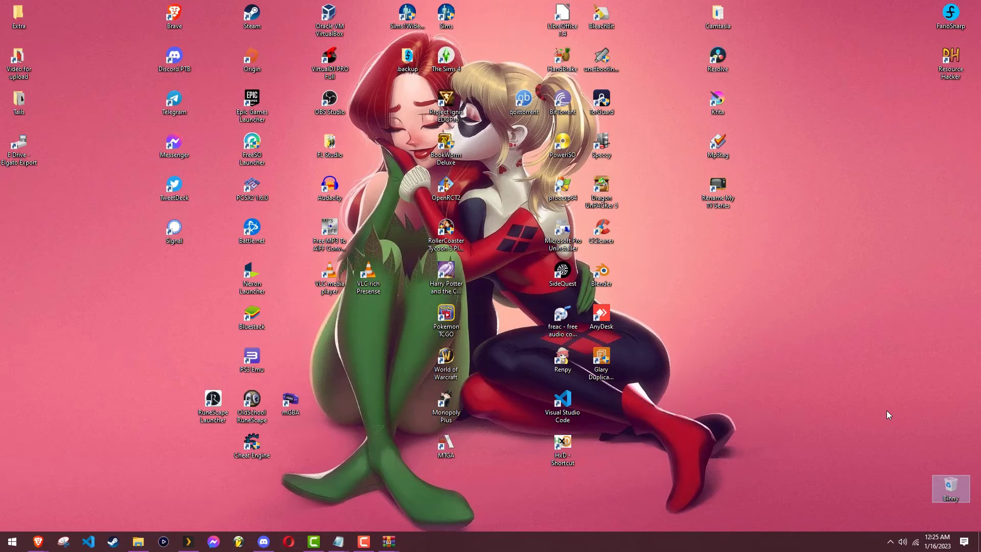
Step: Review the compatibility settings of the Sims desktop shortcut and close its properties without changes
{"action": "left_click", "coordinate": [448, 22]}
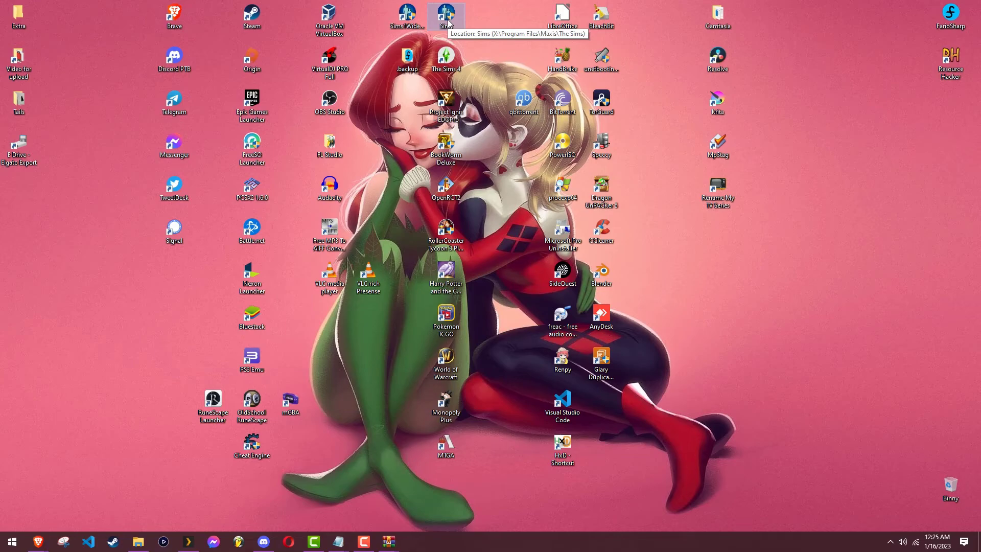
{"action": "right_click", "coordinate": [448, 20]}
{"action": "left_click", "coordinate": [379, 310]}
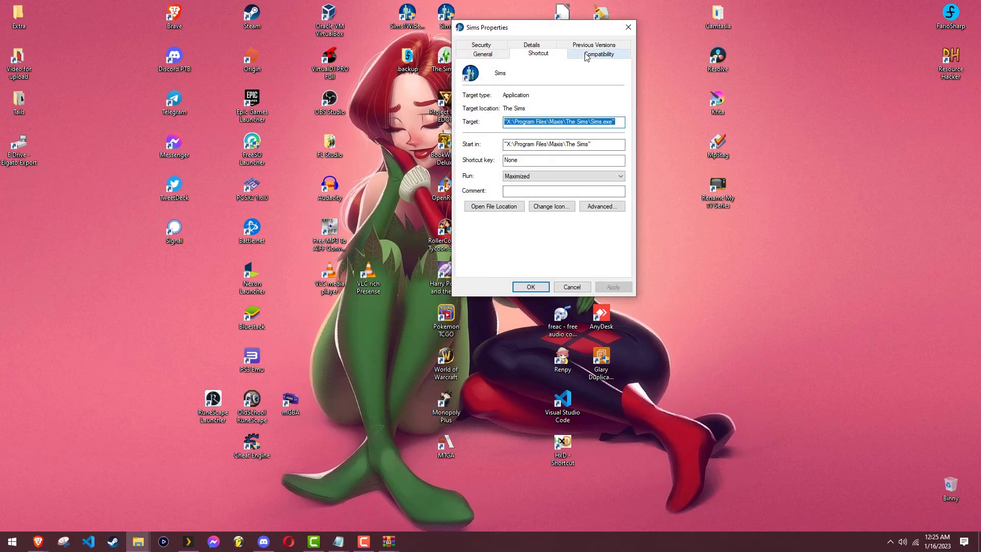
{"action": "left_click", "coordinate": [603, 54]}
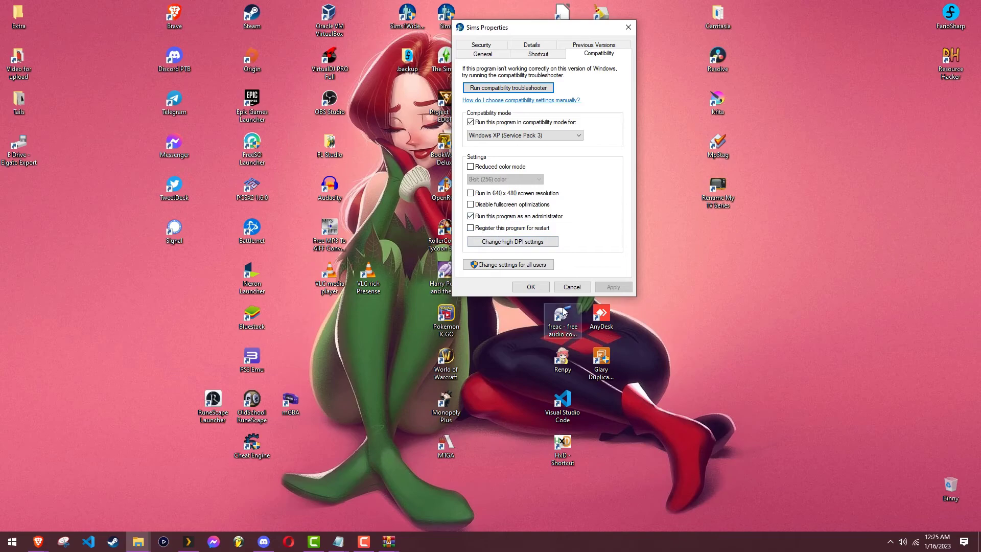
{"action": "left_click", "coordinate": [580, 288]}
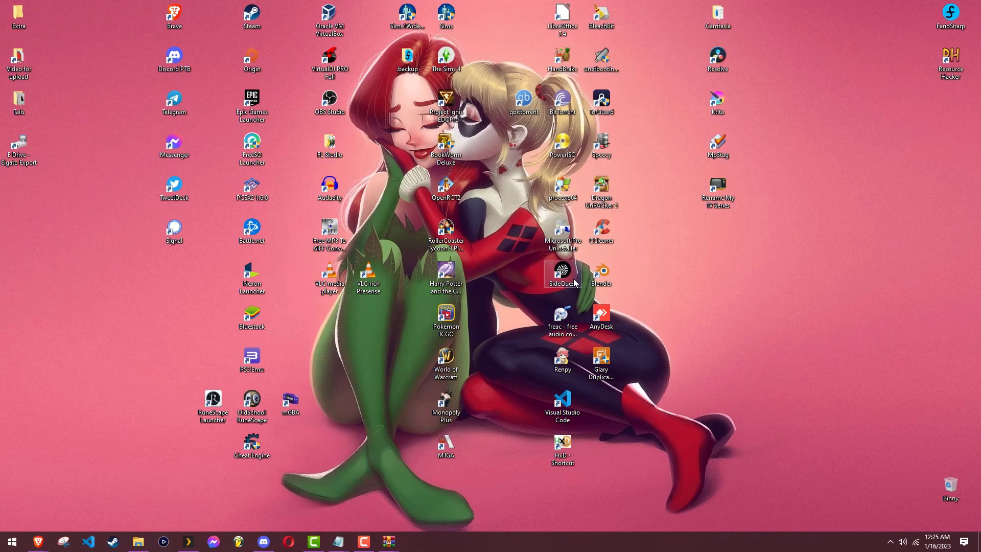